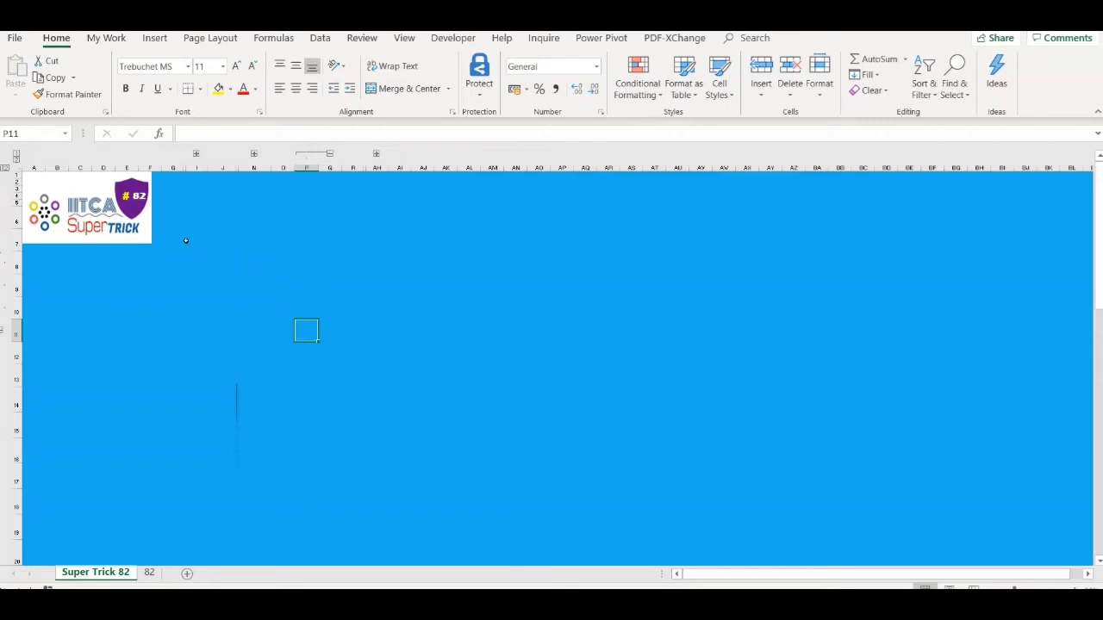
Expand the collapsed column group containing column H, and enter orienonvene in H9 and sldlsfjslfjsdf in H10
{"action": "left_click", "coordinate": [197, 155]}
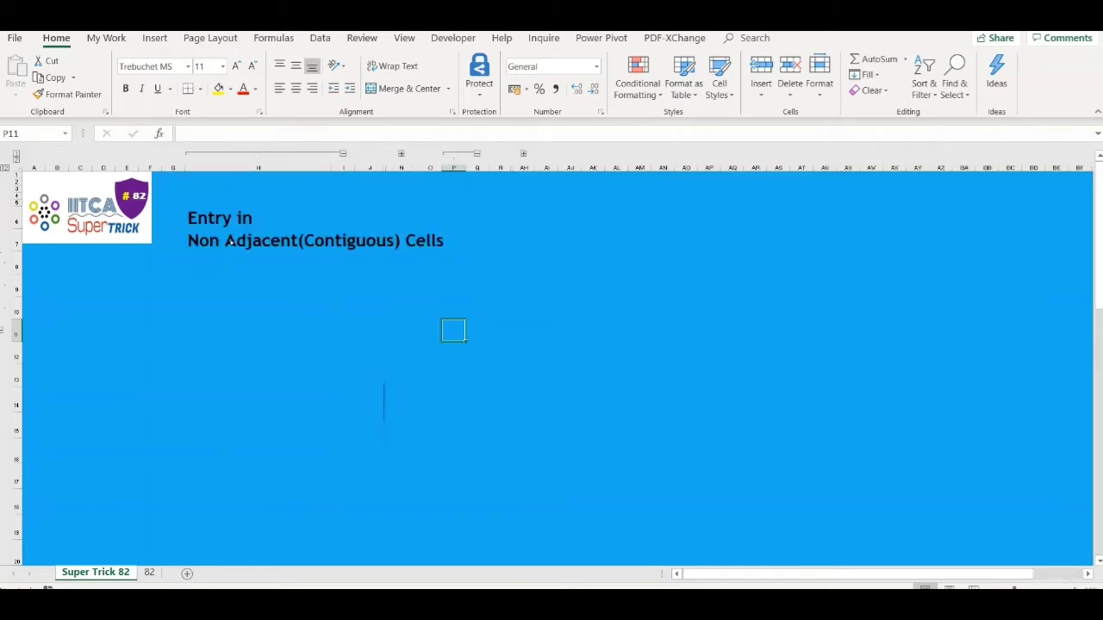
{"action": "left_click", "coordinate": [196, 291]}
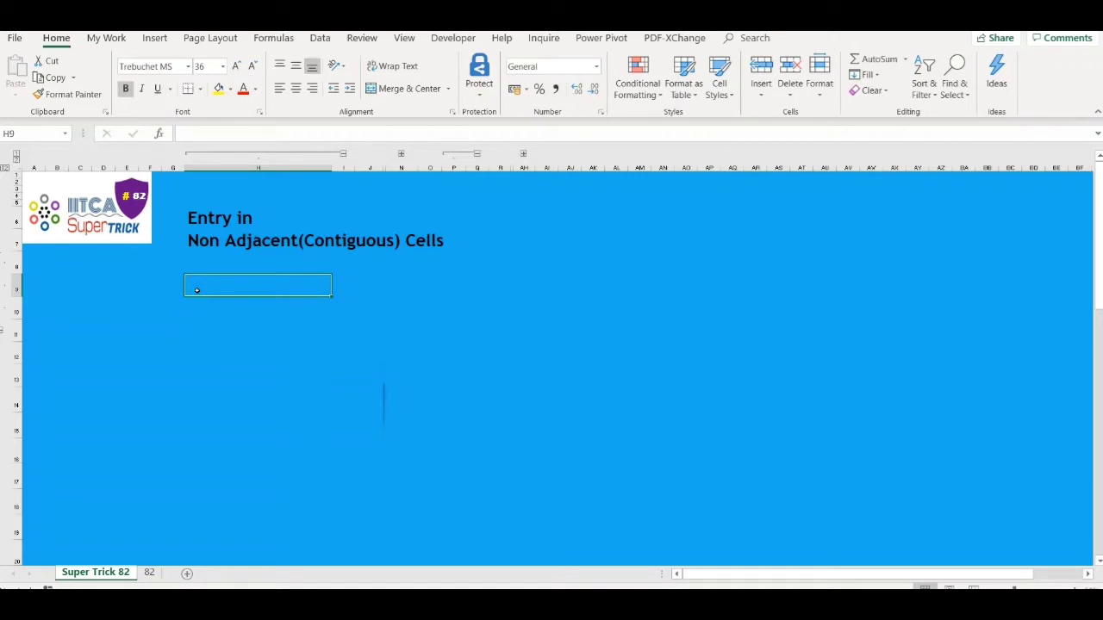
{"action": "type", "text": "orienonvene"}
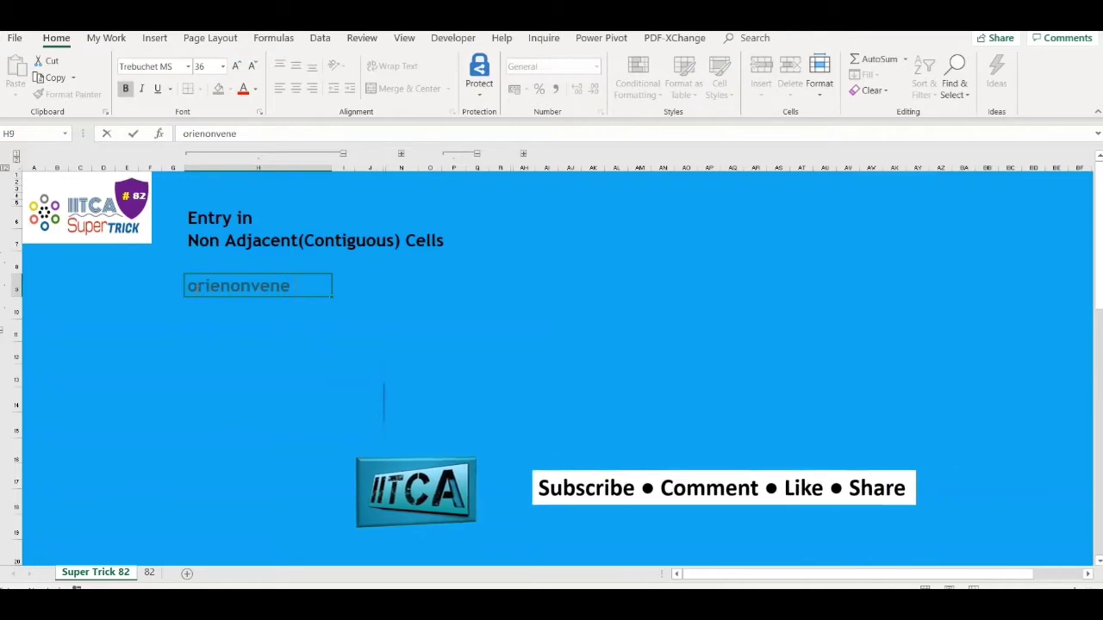
{"action": "key", "text": "Return"}
{"action": "type", "text": "sldlsfjslfjsdf"}
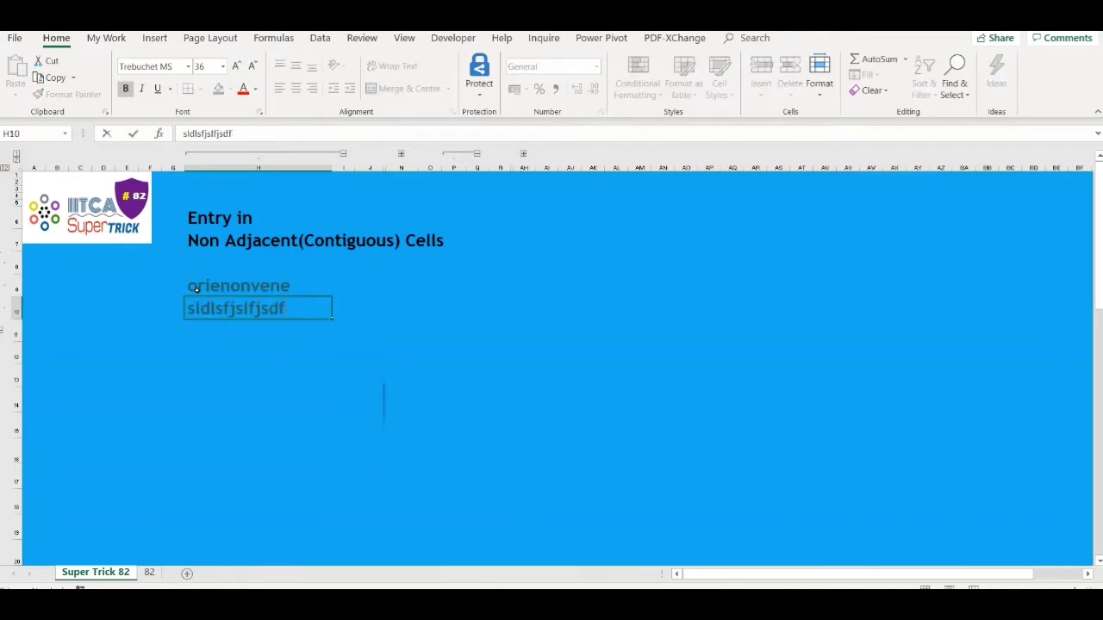
{"action": "key", "text": "Return"}
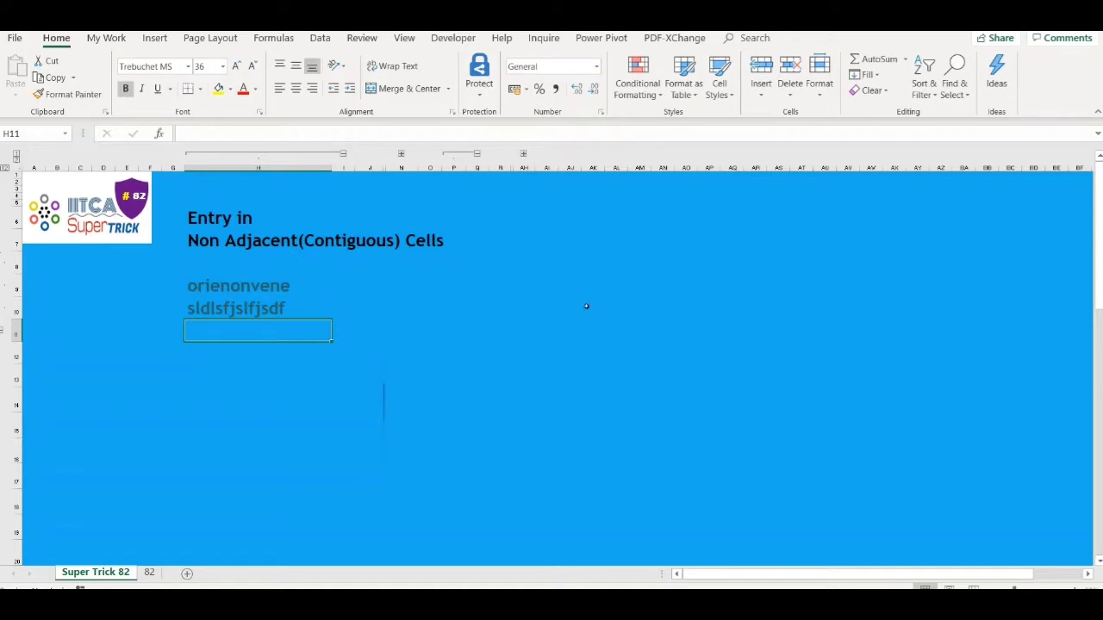
Enter asdad in cell AR10, asdasd in AX14 and sadd in AP16 as scattered sample entries
{"action": "left_click", "coordinate": [749, 308]}
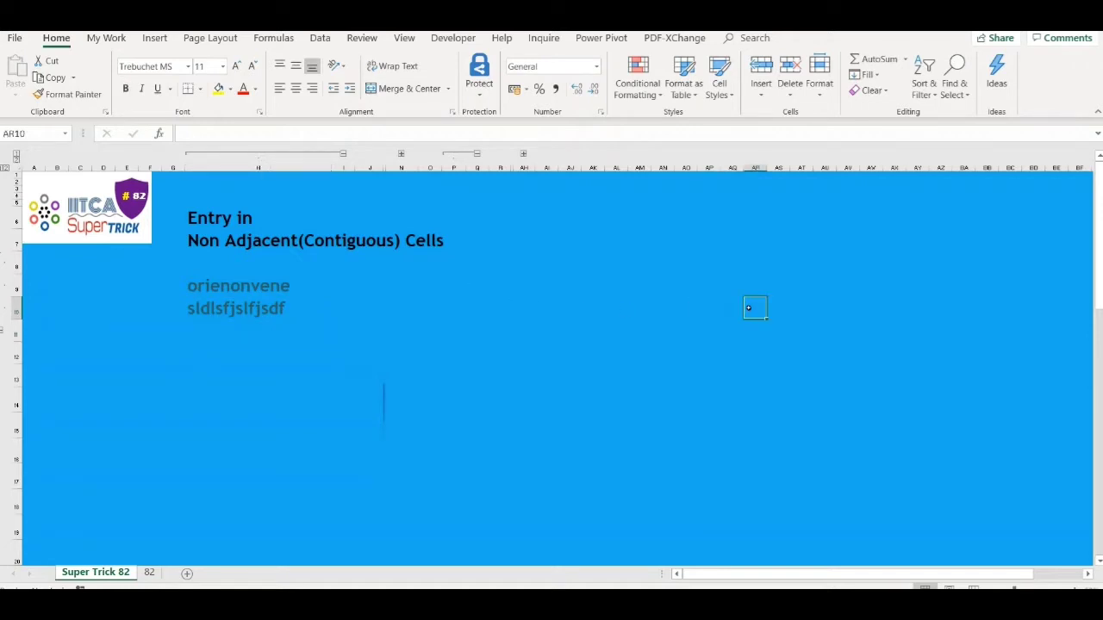
{"action": "type", "text": "asdad"}
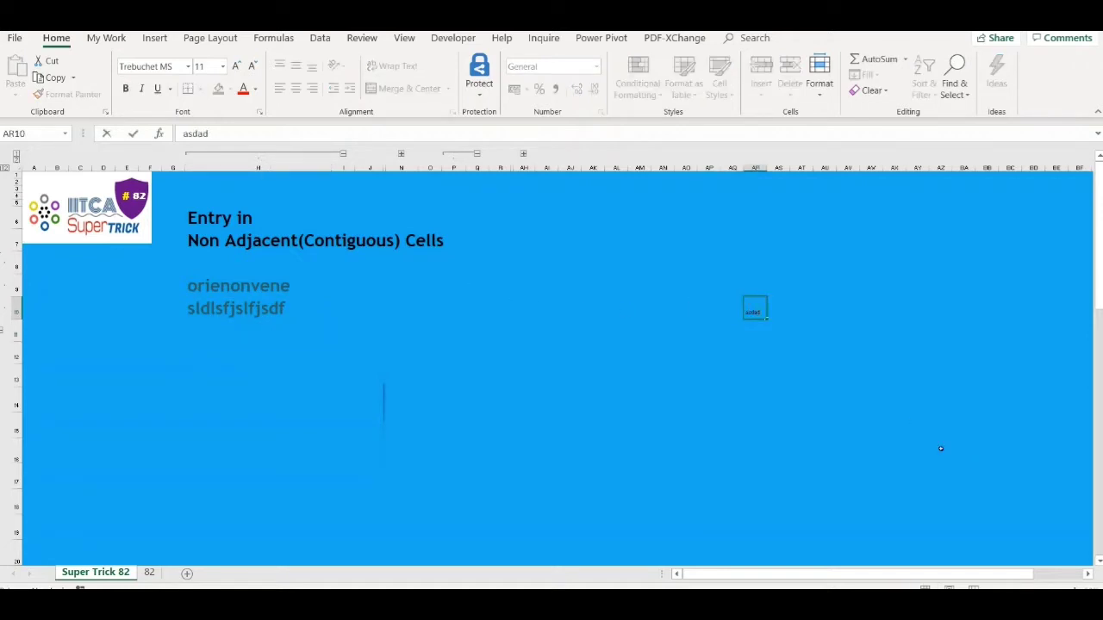
{"action": "left_click", "coordinate": [896, 407]}
{"action": "type", "text": "asdad"}
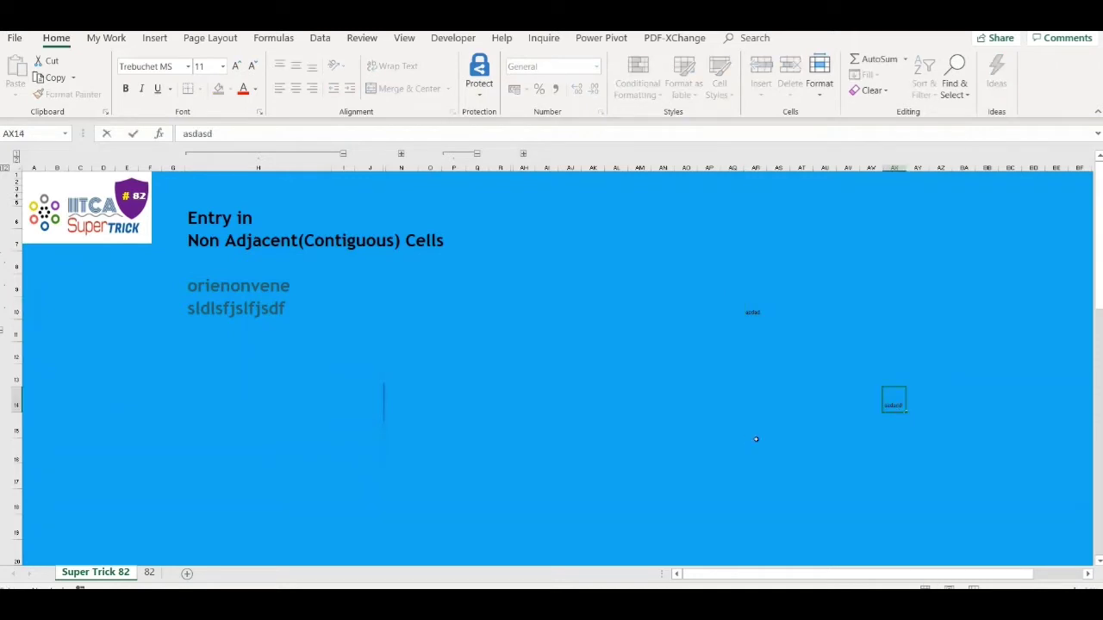
{"action": "left_click", "coordinate": [716, 443]}
{"action": "type", "text": "sadd"}
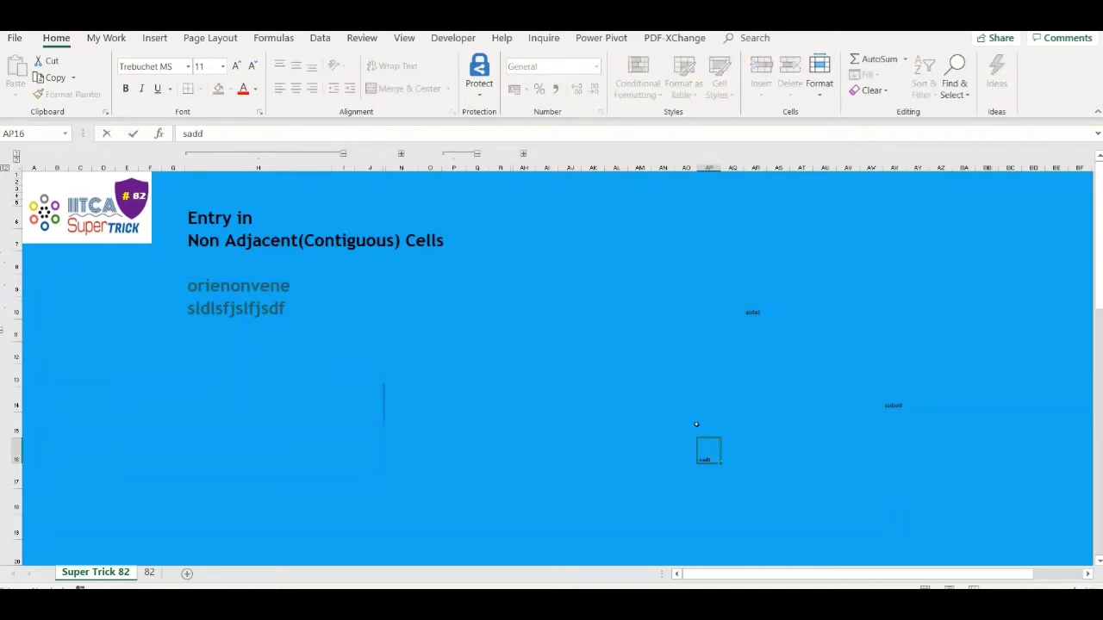
Enter asdasd in cell AM13 and asdadz in AM9, finishing on cell AL11
{"action": "left_click", "coordinate": [642, 377]}
{"action": "type", "text": "asdad"}
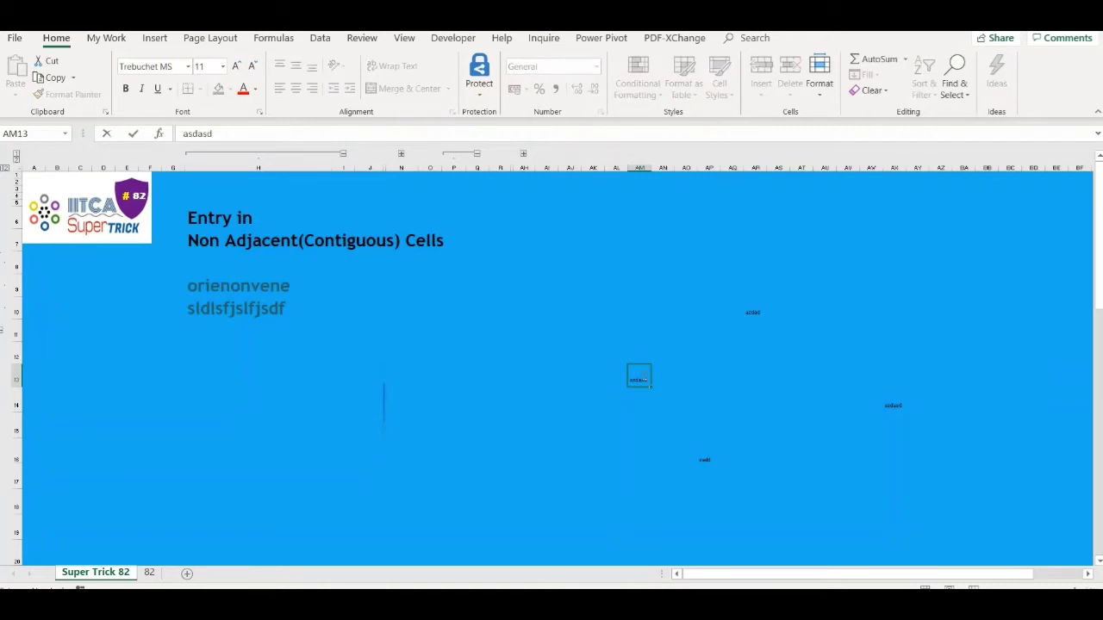
{"action": "left_click", "coordinate": [641, 280]}
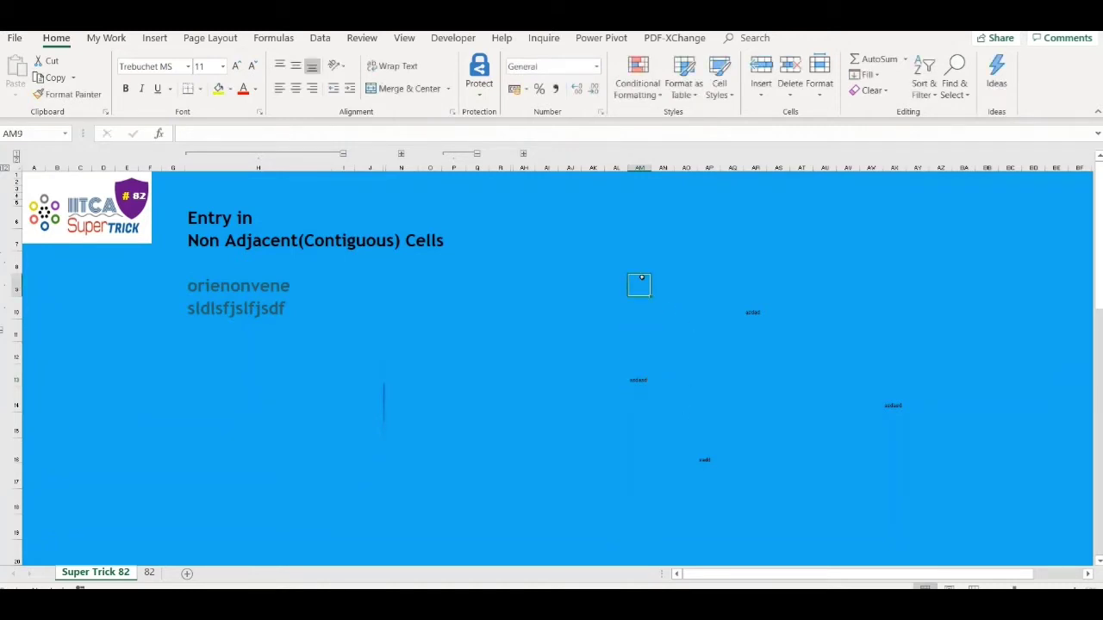
{"action": "type", "text": "asdadz"}
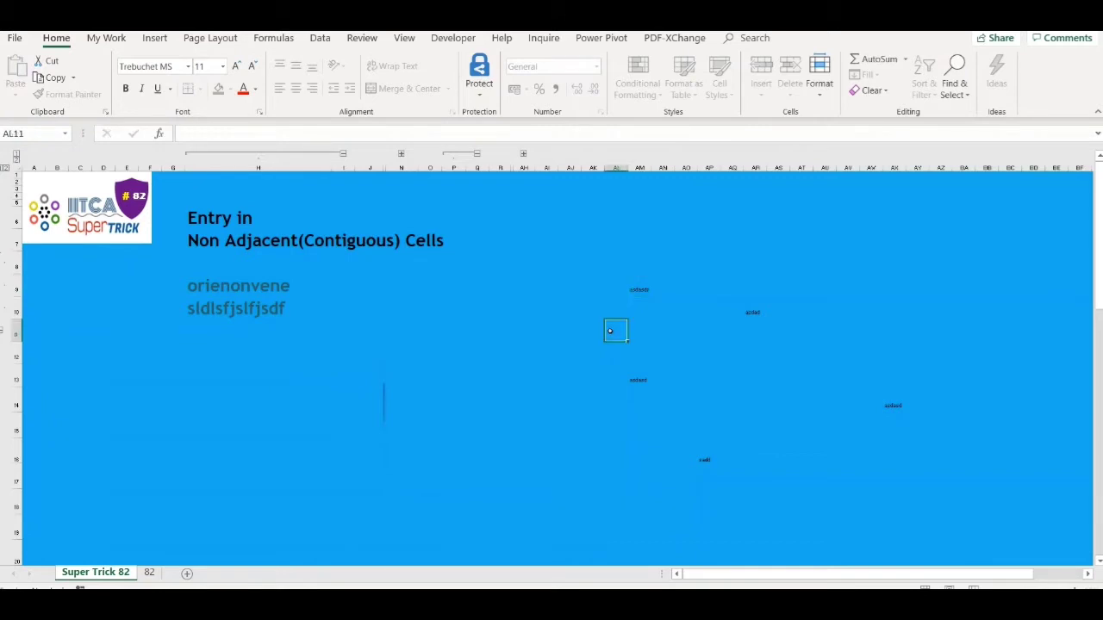
{"action": "left_click", "coordinate": [610, 333]}
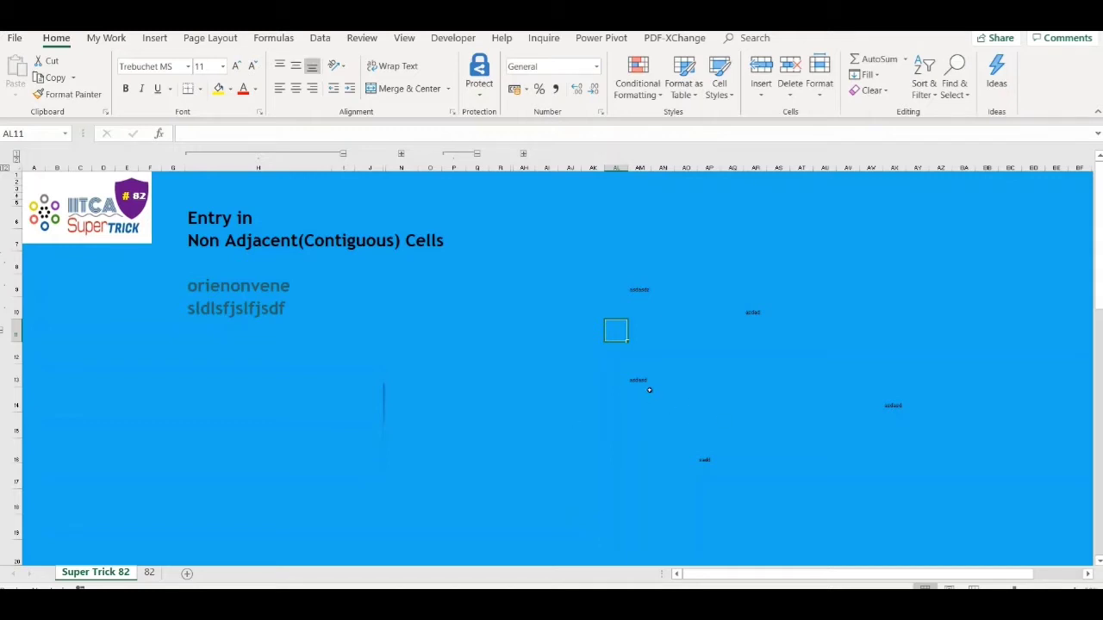
Expand the column group hiding the star shape and select the named range star
{"action": "left_click", "coordinate": [401, 155]}
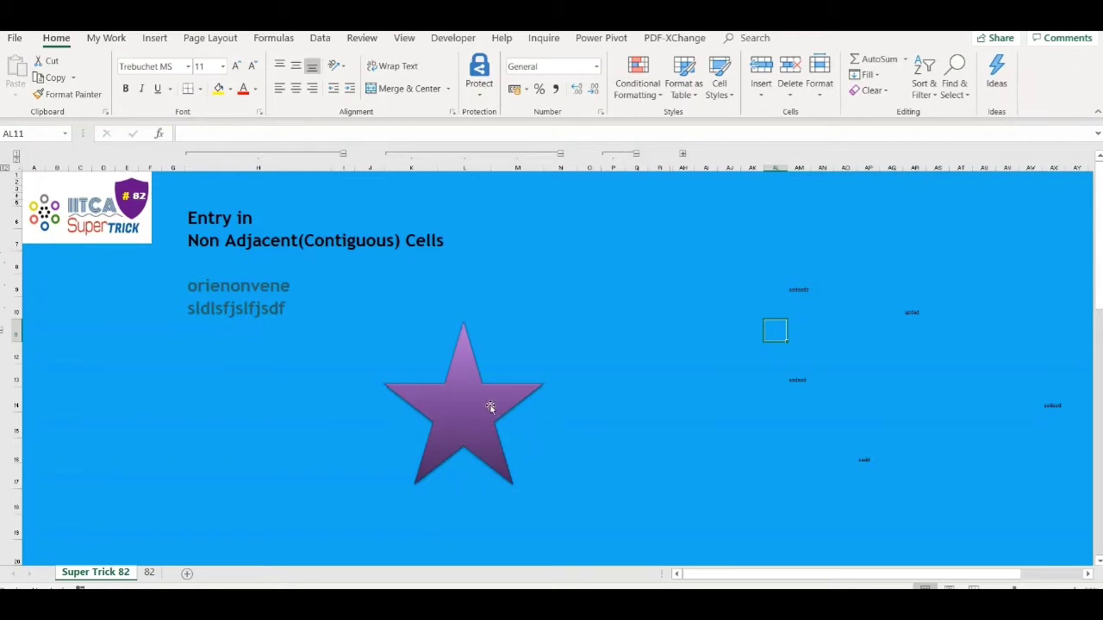
{"action": "left_click", "coordinate": [64, 133]}
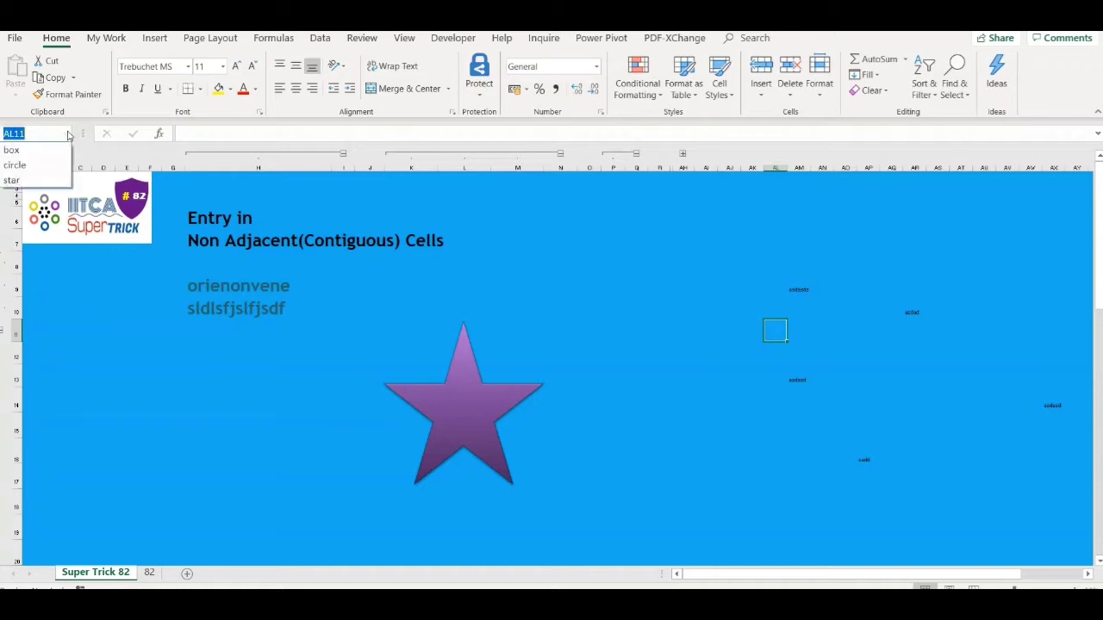
{"action": "left_click", "coordinate": [39, 180]}
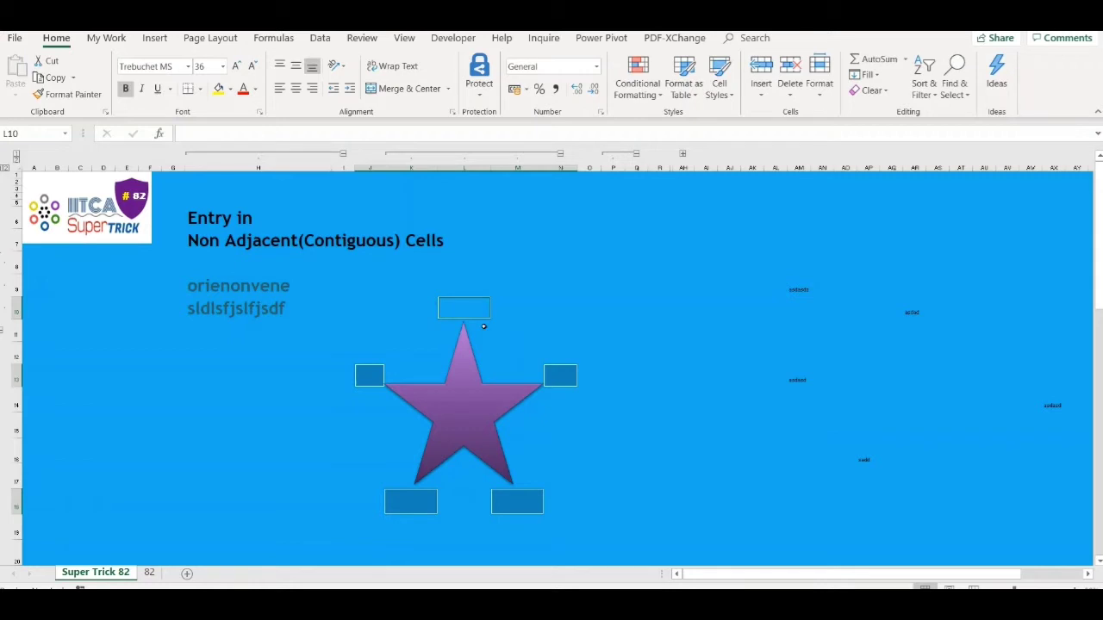
Within the selected star range, enter asddasdsd in L10 and jooyoyoguugg in N13
{"action": "type", "text": "asddasdsd"}
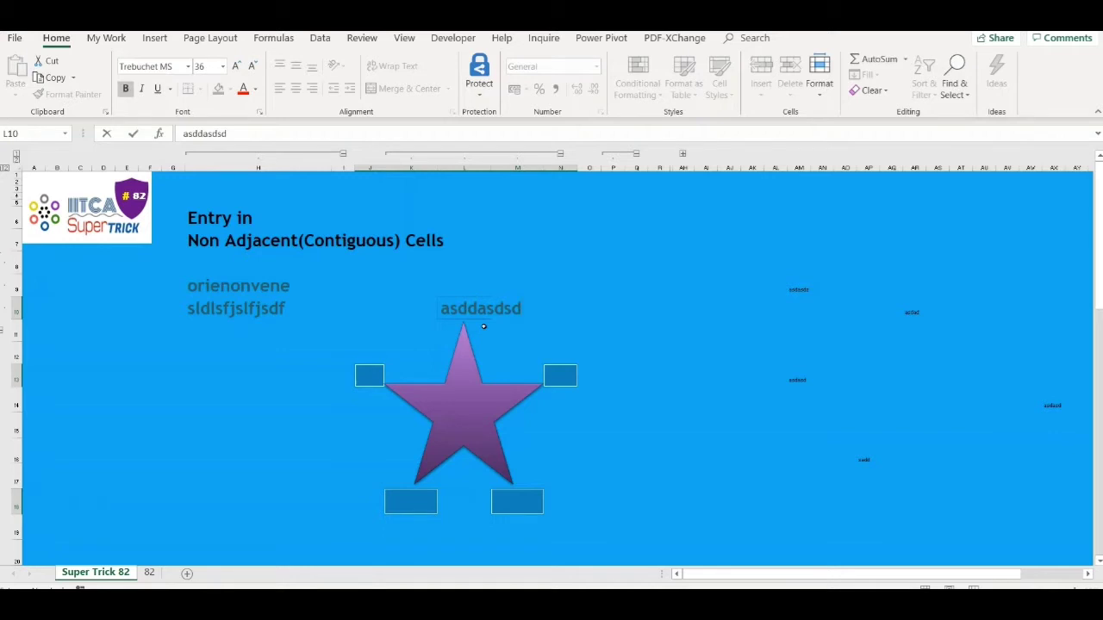
{"action": "key", "text": "Return"}
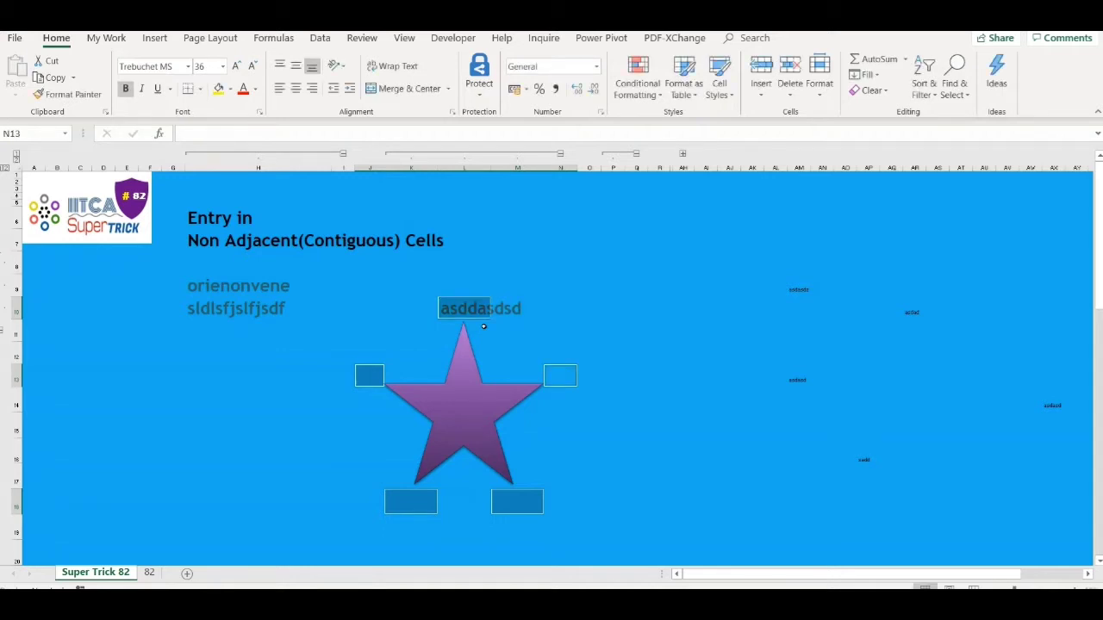
{"action": "type", "text": "jooyoyog"}
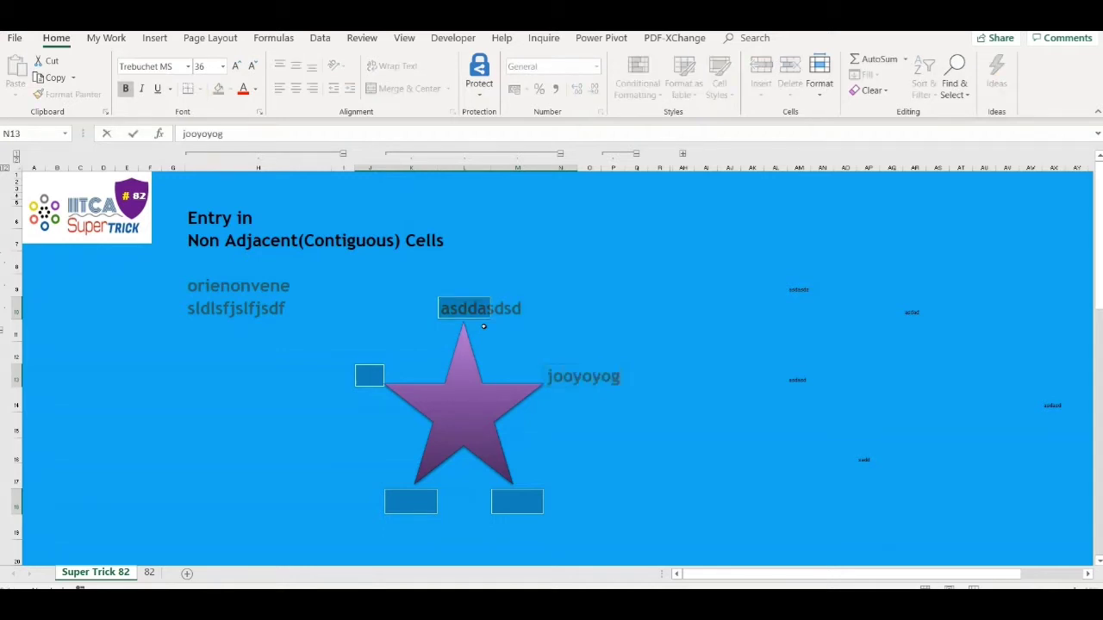
{"action": "type", "text": "uugg"}
{"action": "key", "text": "Return"}
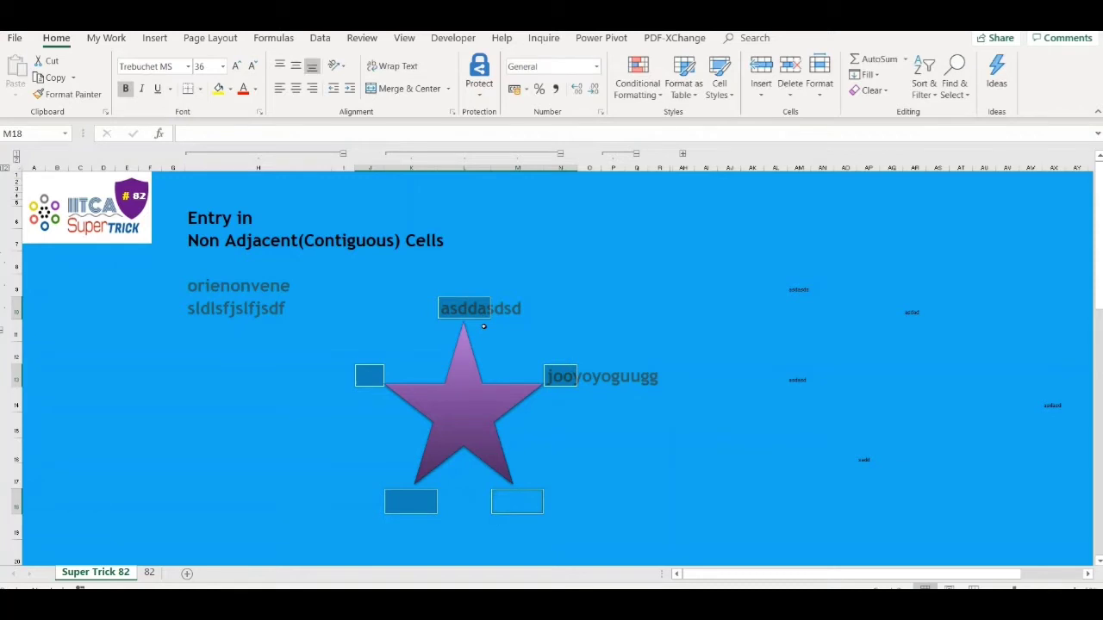
Fill the remaining star range cells with asdfasdad in M18, asdaasqwdad in K18 and sdadada in J13
{"action": "type", "text": "asdf"}
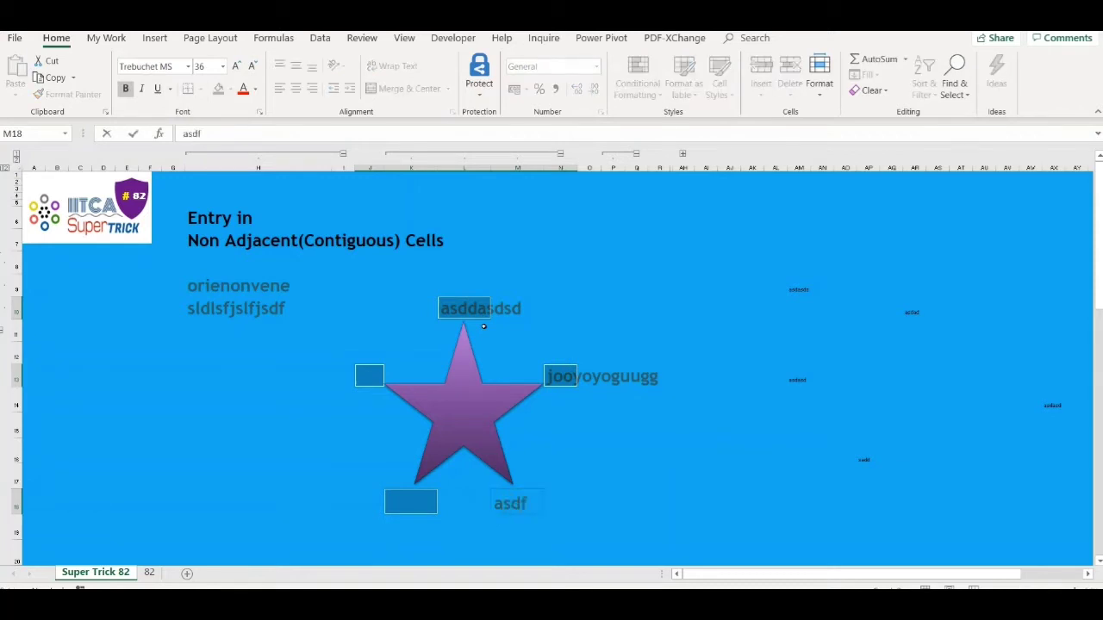
{"action": "type", "text": "asdad"}
{"action": "key", "text": "Return"}
{"action": "type", "text": "asdaasqwdad"}
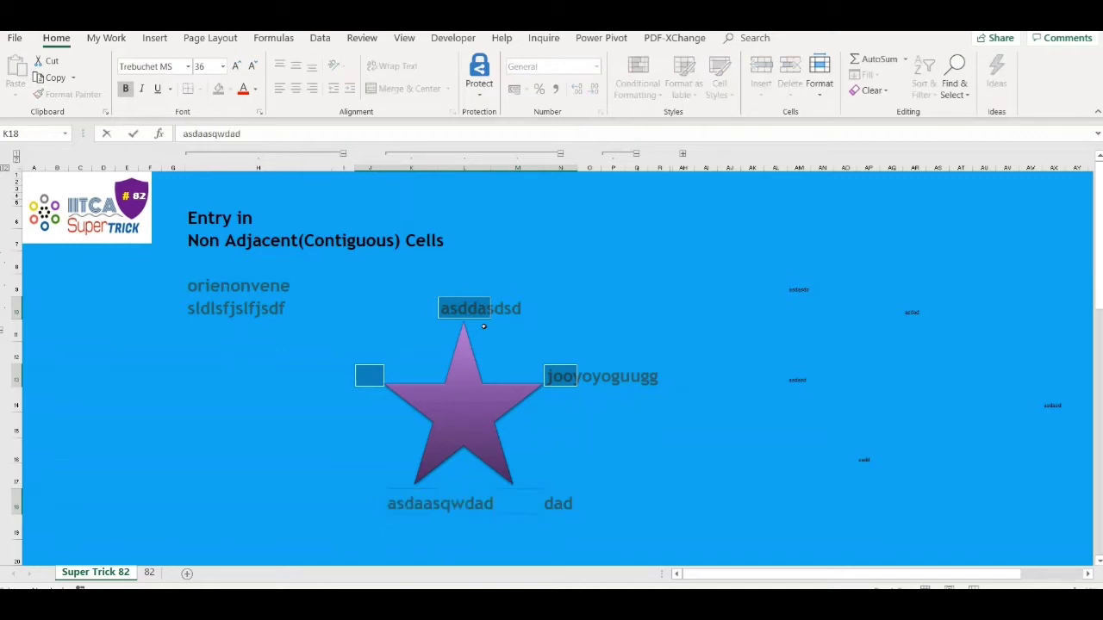
{"action": "key", "text": "Return"}
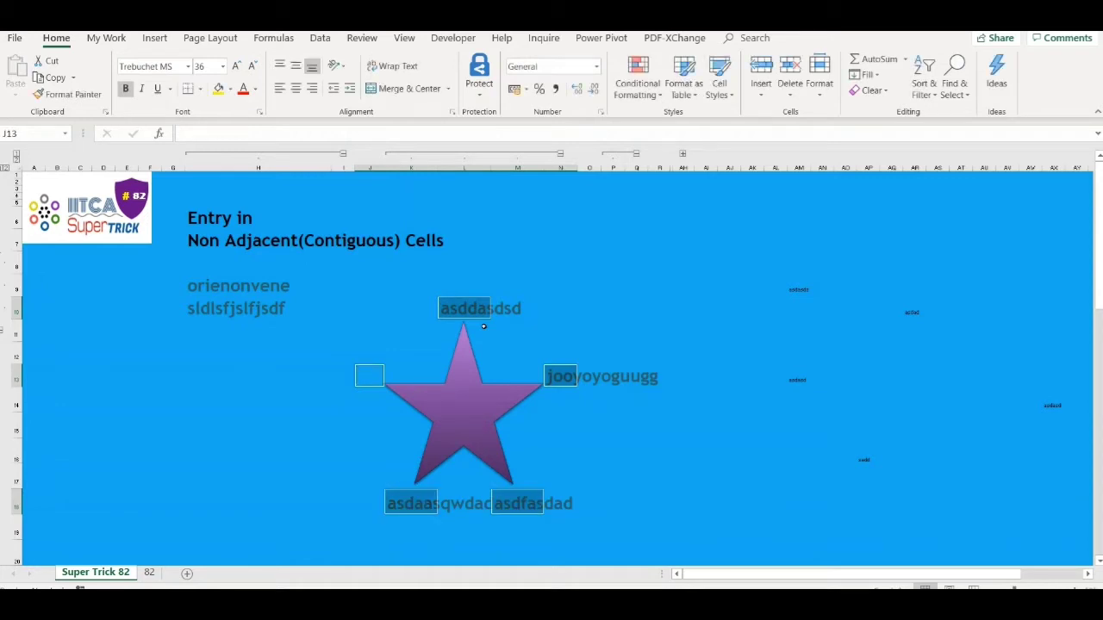
{"action": "type", "text": "sdadada"}
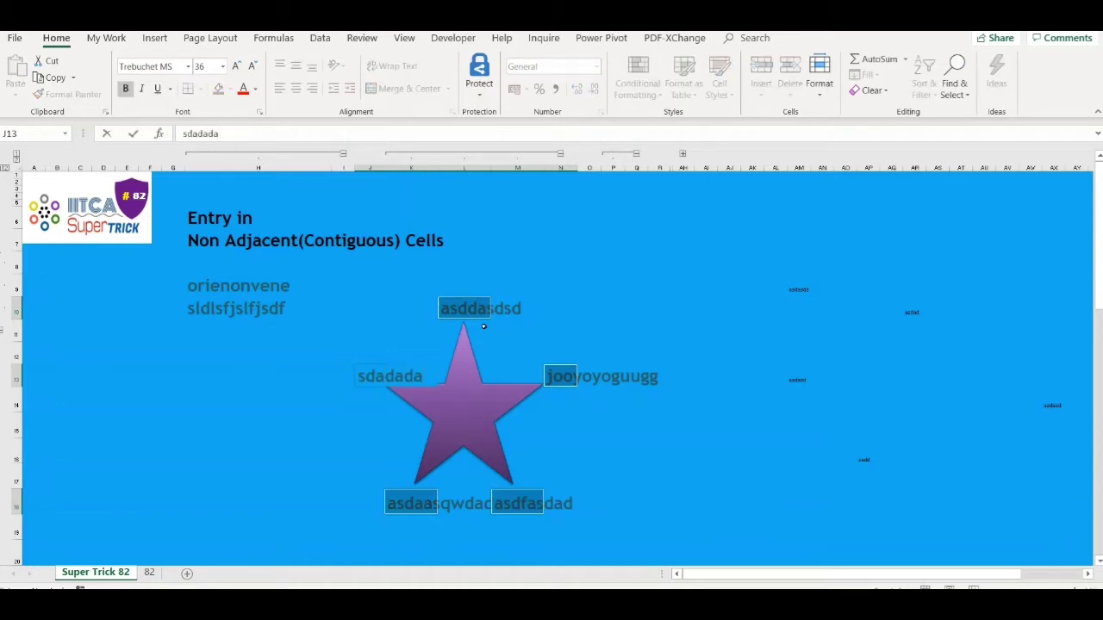
{"action": "key", "text": "Return"}
Overwrite L10 with xczcczczxc and cycle the active cell repeatedly through the star range, ending on M18
{"action": "type", "text": "xczcczczxc"}
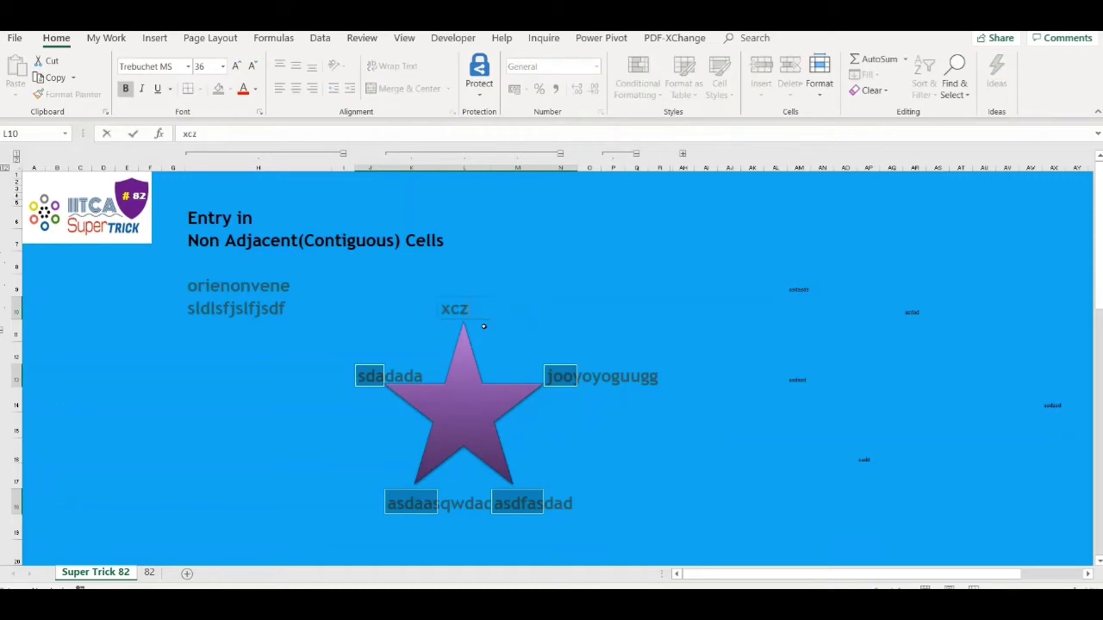
{"action": "key", "text": "Return"}
{"action": "key", "text": "Return"}
{"action": "key", "text": "Return"}
{"action": "key", "text": "Return"}
{"action": "key", "text": "Return"}
{"action": "key", "text": "Return"}
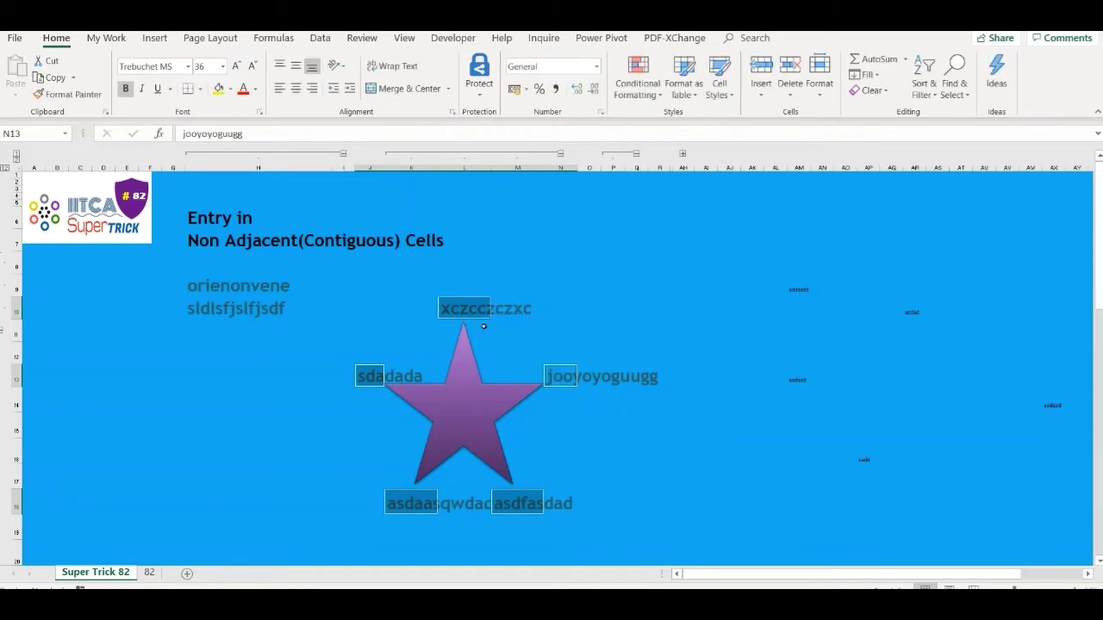
{"action": "key", "text": "Return"}
{"action": "key", "text": "Return"}
{"action": "key", "text": "Return"}
{"action": "key", "text": "Return"}
{"action": "key", "text": "Return"}
{"action": "key", "text": "Return"}
{"action": "key", "text": "Return"}
{"action": "key", "text": "Return"}
{"action": "key", "text": "Return"}
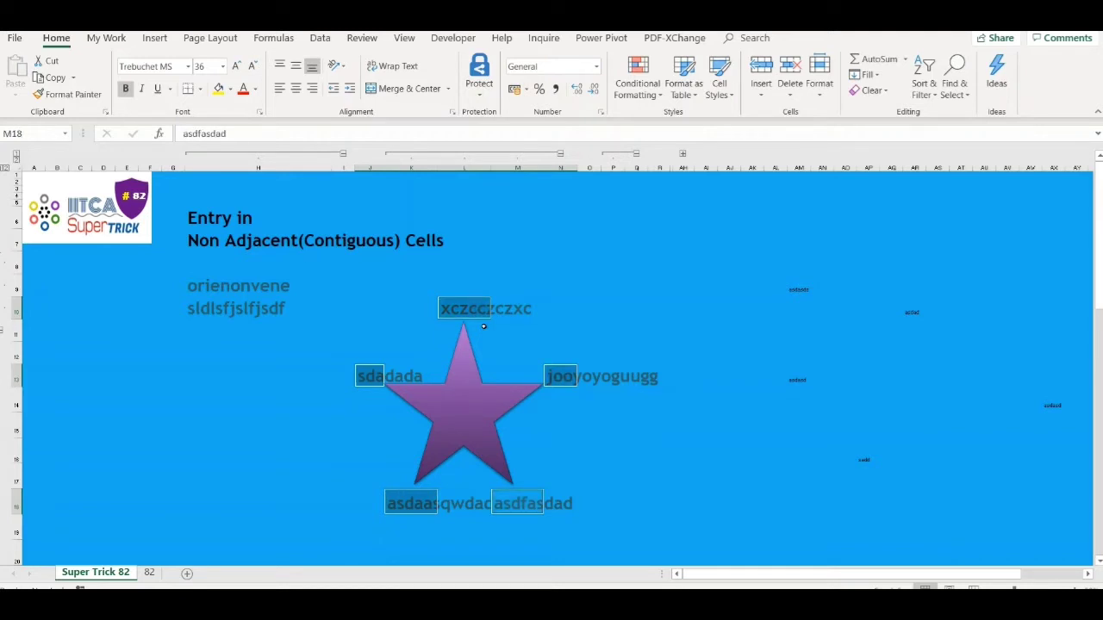
Expand the column group hiding the square and circle, and select the named range box
{"action": "left_click", "coordinate": [683, 155]}
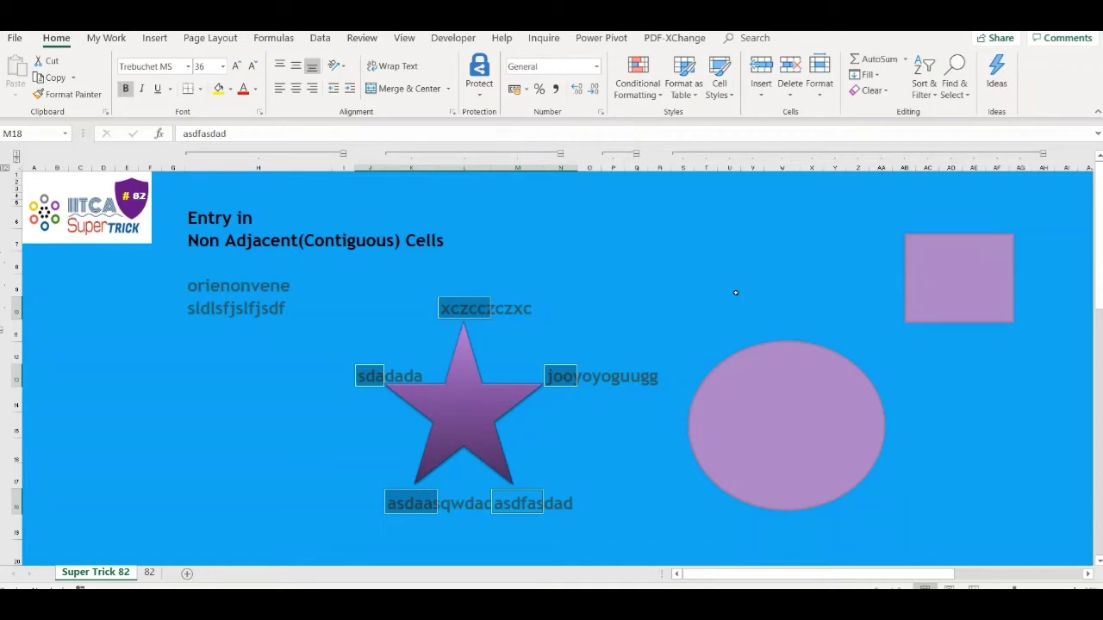
{"action": "left_click", "coordinate": [64, 134]}
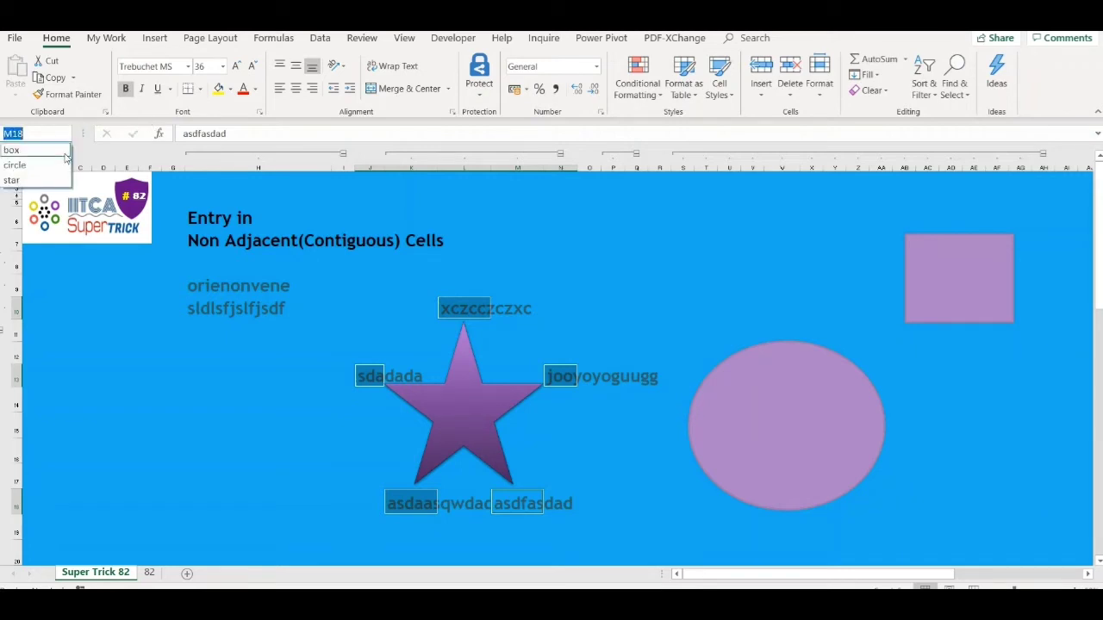
{"action": "left_click", "coordinate": [51, 151]}
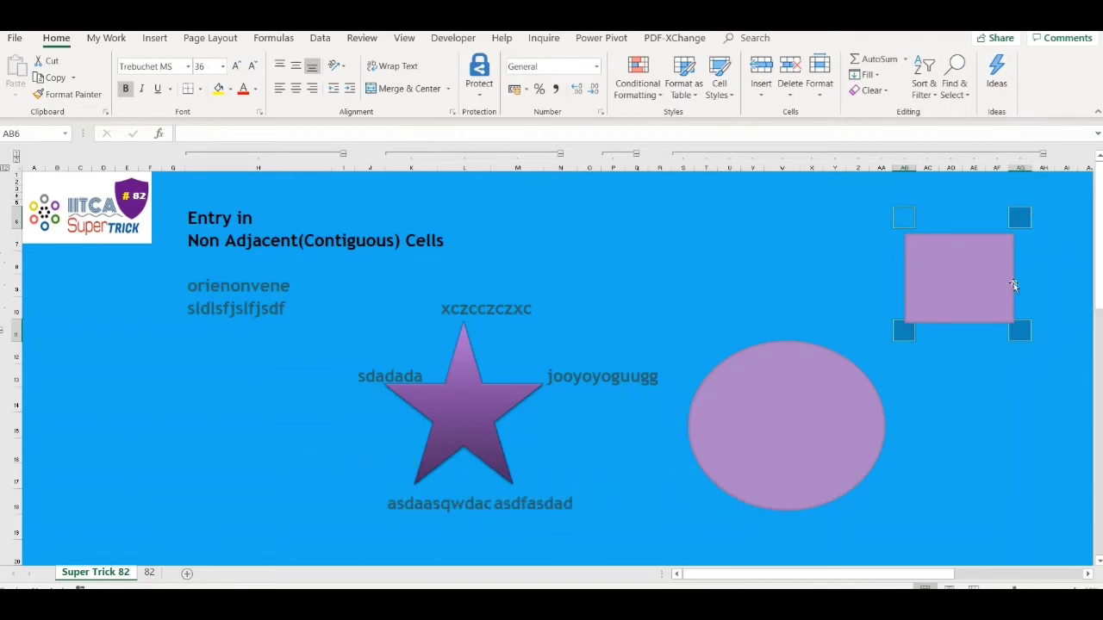
Enter a, b, c and d clockwise in the box range cells AB6, AG6, AG11 and AB11
{"action": "type", "text": "a"}
{"action": "key", "text": "Return"}
{"action": "type", "text": "b"}
{"action": "key", "text": "Return"}
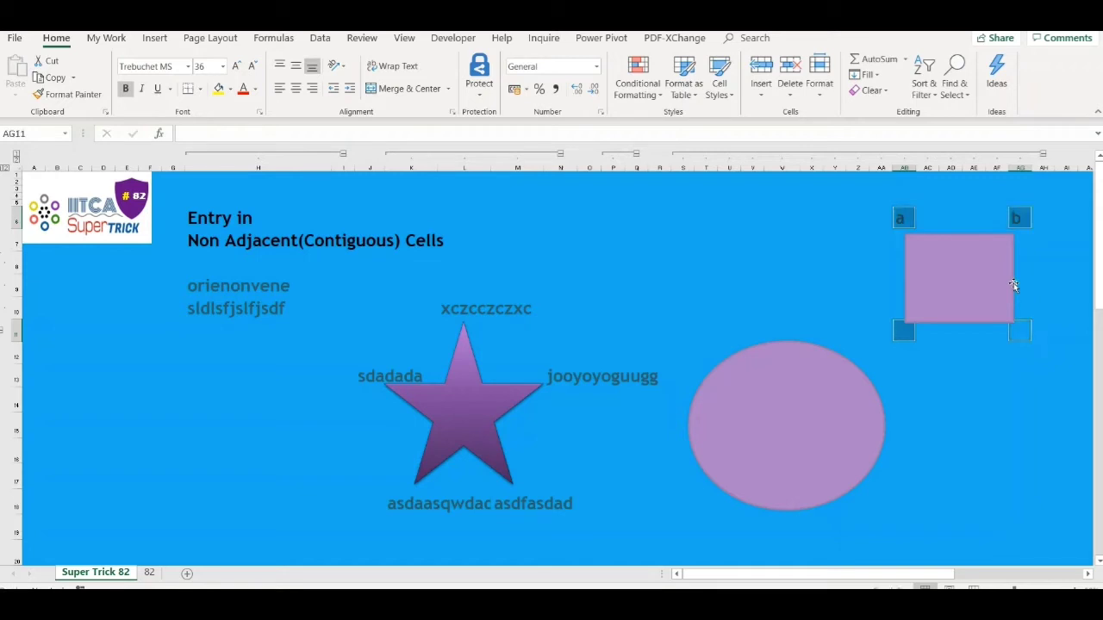
{"action": "type", "text": "c"}
{"action": "key", "text": "Return"}
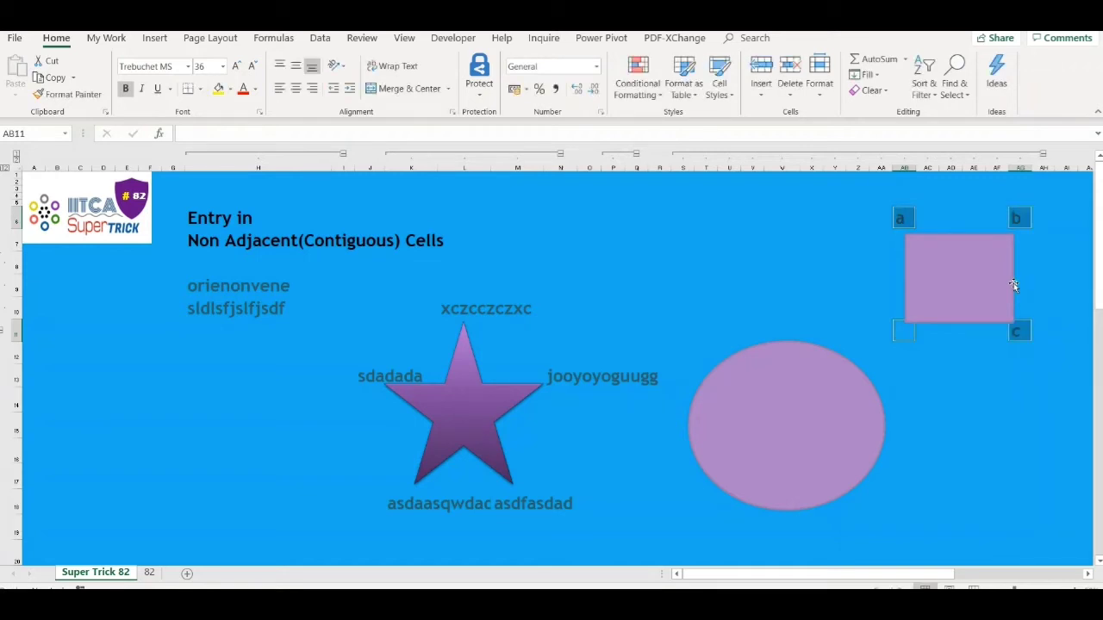
{"action": "type", "text": "d"}
{"action": "key", "text": "Return"}
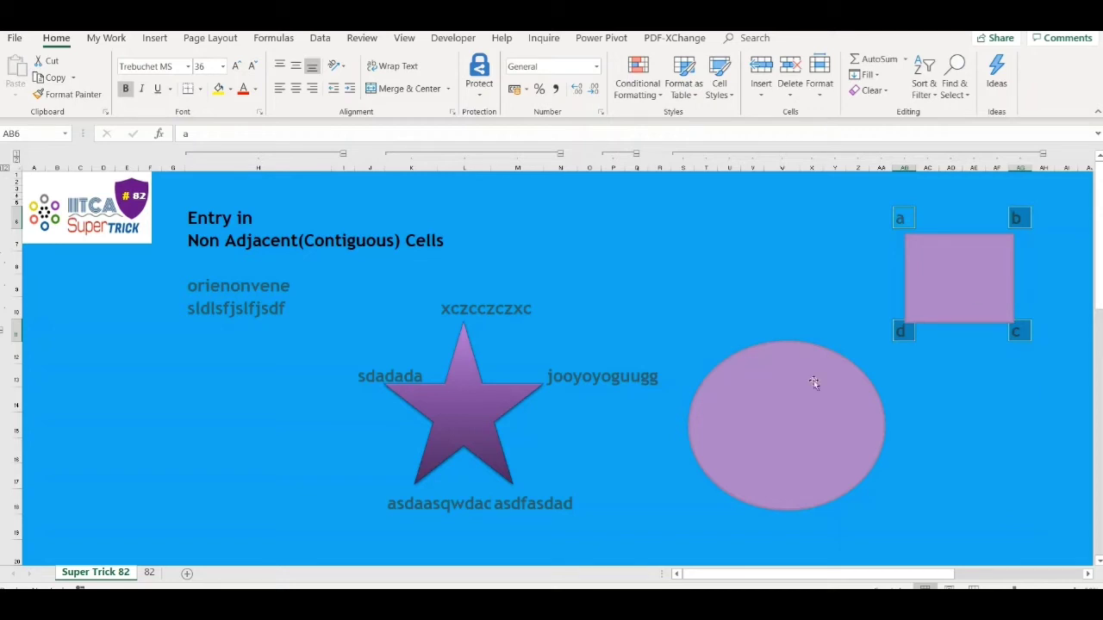
Select the named range circle to highlight the cells around the large circle
{"action": "left_click", "coordinate": [775, 411]}
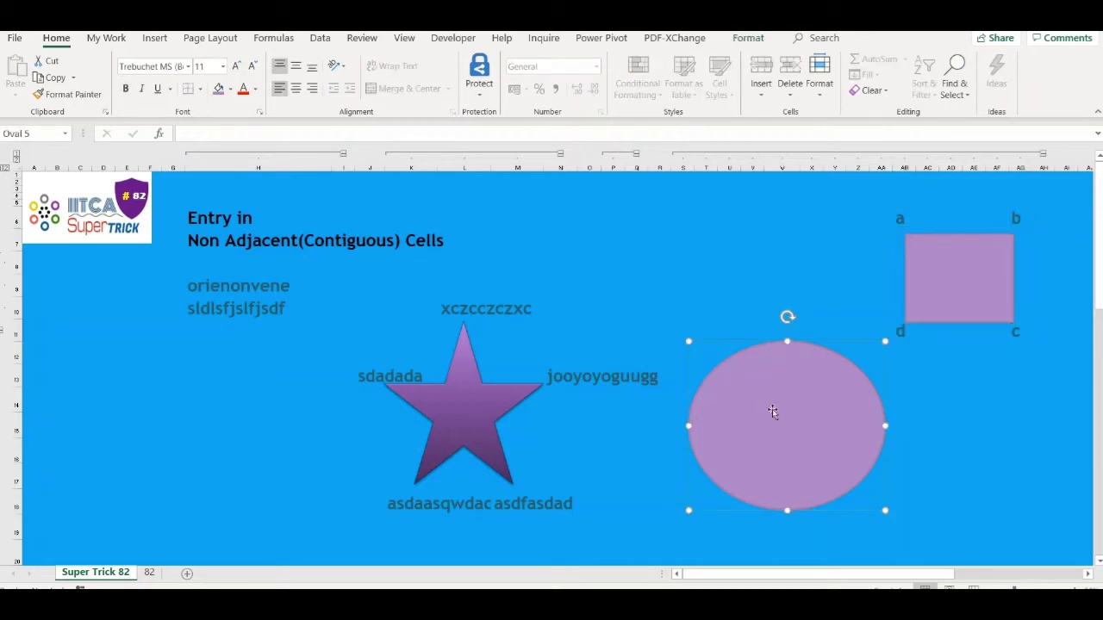
{"action": "left_click", "coordinate": [681, 399]}
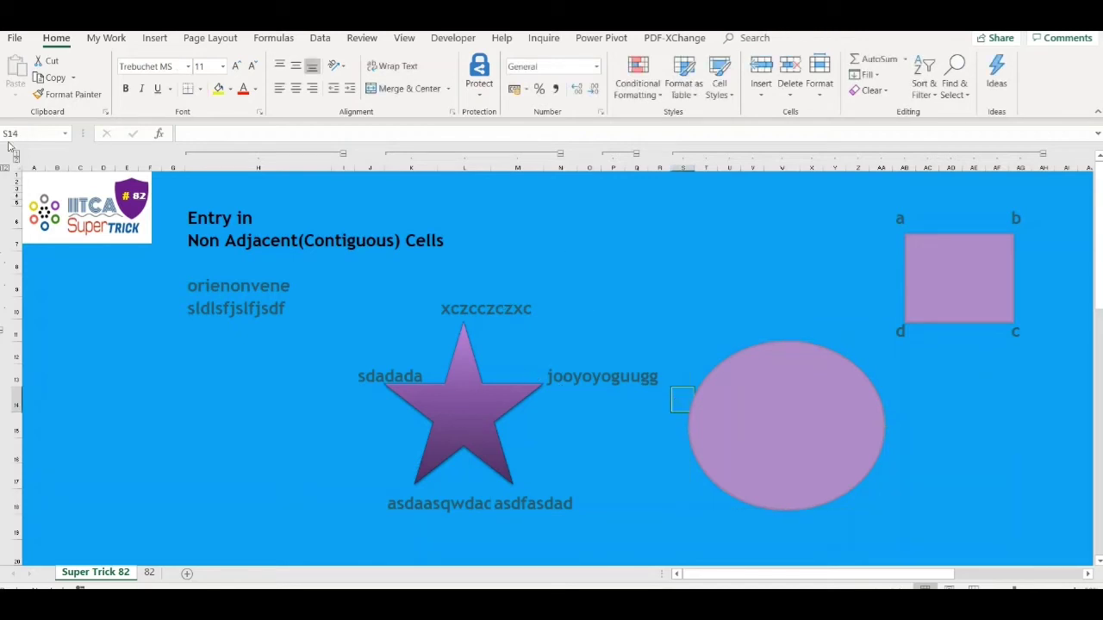
{"action": "left_click", "coordinate": [64, 134]}
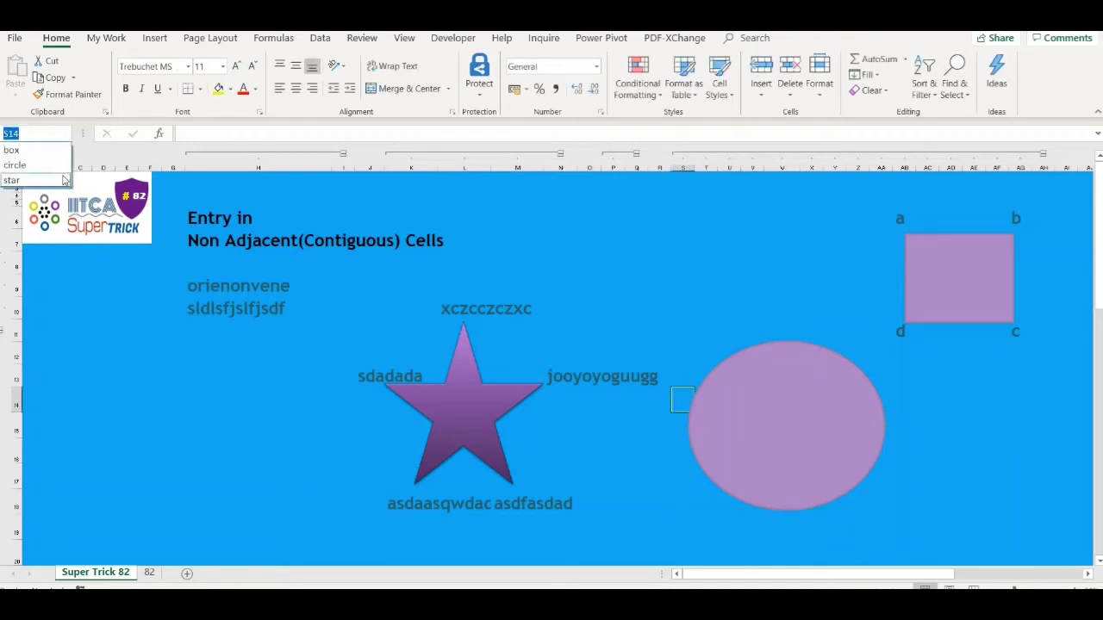
{"action": "left_click", "coordinate": [62, 166]}
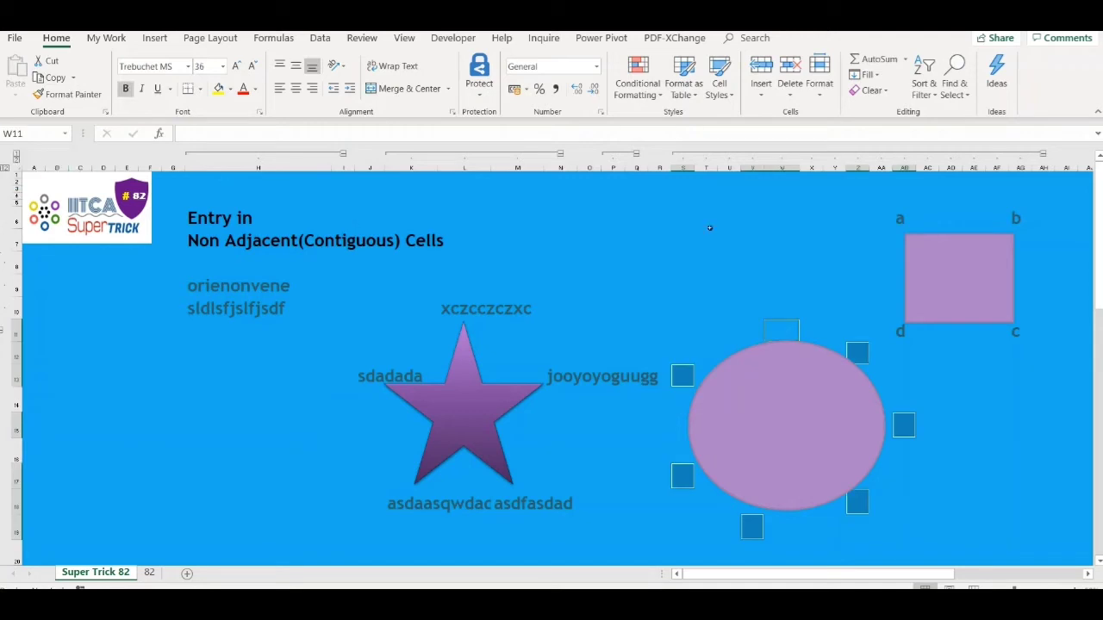
Enter a, b, c, d, e, f and g clockwise in the circle range cells W11, Z12, AB15, Z18, V19, S17 and S13
{"action": "type", "text": "a"}
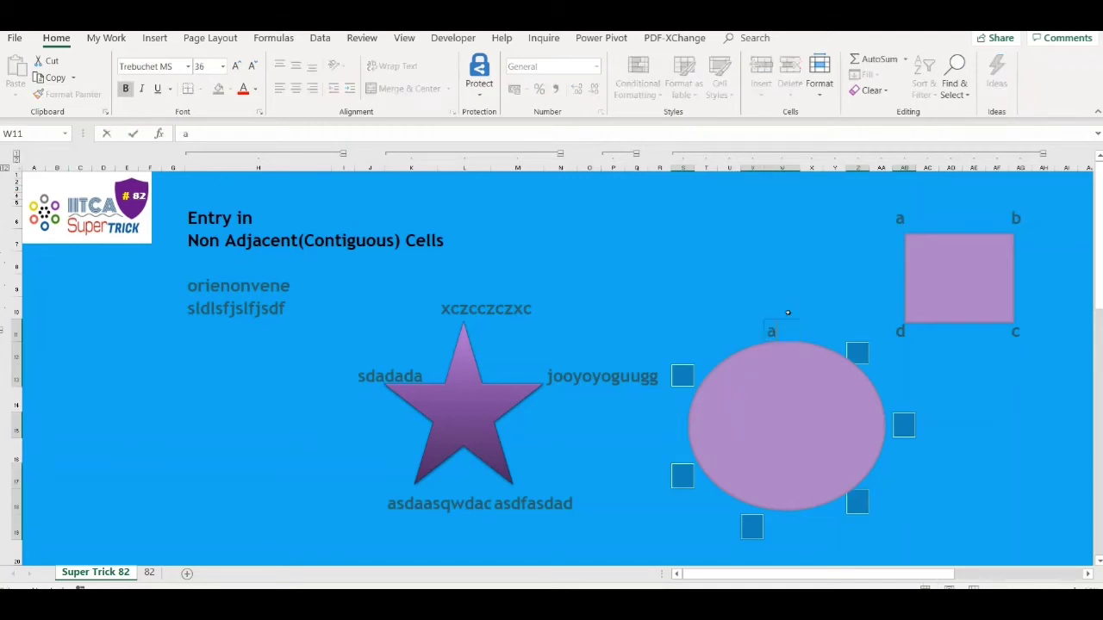
{"action": "key", "text": "Return"}
{"action": "type", "text": "b"}
{"action": "key", "text": "Return"}
{"action": "type", "text": "c"}
{"action": "key", "text": "Return"}
{"action": "type", "text": "d"}
{"action": "key", "text": "Return"}
{"action": "type", "text": "e"}
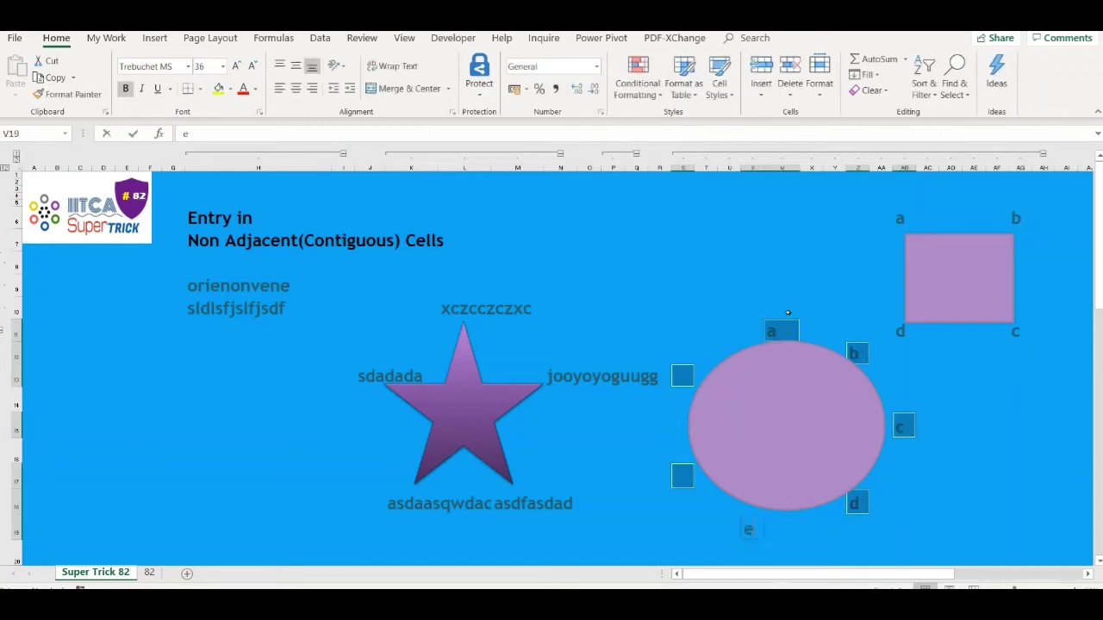
{"action": "key", "text": "Return"}
{"action": "type", "text": "f"}
{"action": "key", "text": "Return"}
{"action": "type", "text": "g"}
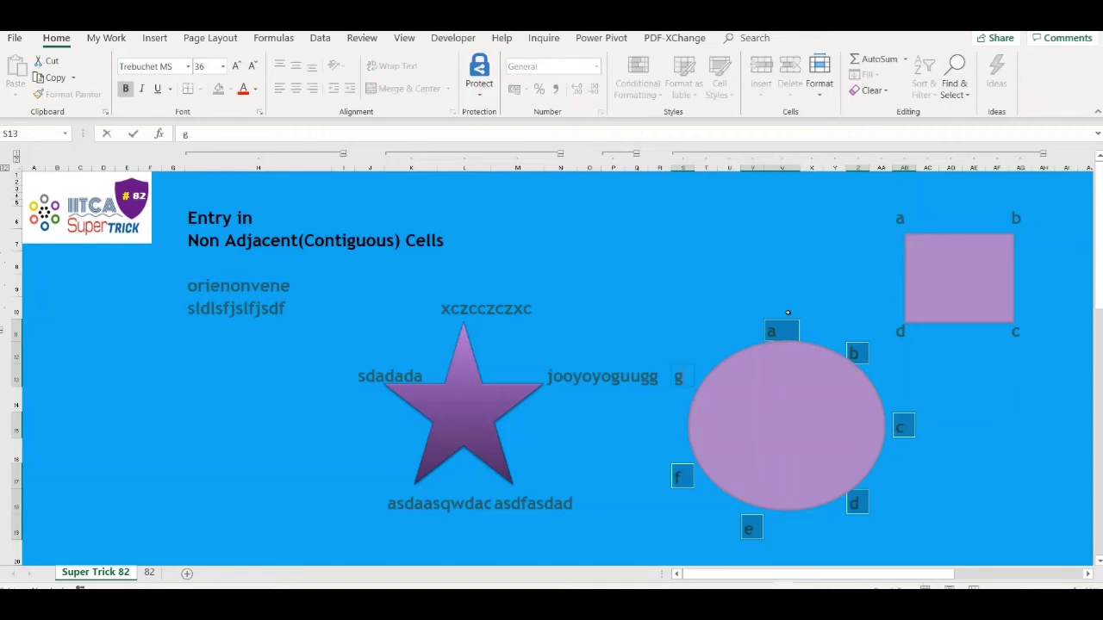
{"action": "key", "text": "Return"}
Cycle the active cell repeatedly through the filled circle range to check the entry order
{"action": "key", "text": "Return"}
{"action": "key", "text": "Return"}
{"action": "key", "text": "Return"}
{"action": "key", "text": "Return"}
{"action": "key", "text": "Return"}
{"action": "key", "text": "Return"}
{"action": "key", "text": "Return"}
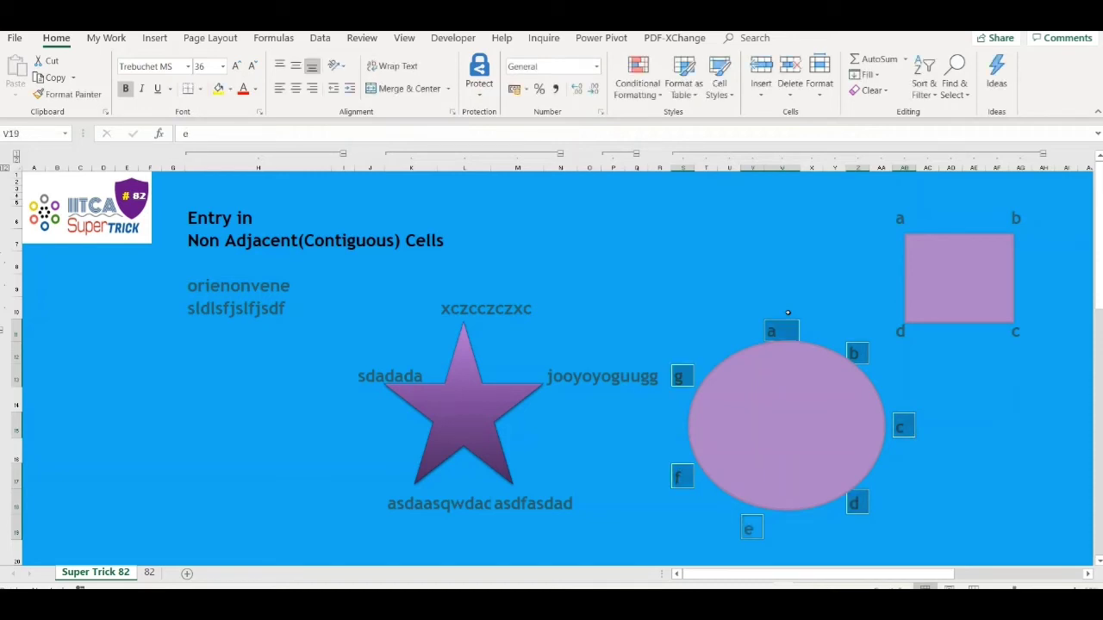
{"action": "key", "text": "Return"}
{"action": "key", "text": "Return"}
{"action": "key", "text": "Return"}
{"action": "key", "text": "Return"}
{"action": "key", "text": "Return"}
{"action": "key", "text": "Return"}
{"action": "key", "text": "Return"}
On sheet 82, select the non-adjacent cells P15, O23, L26, I23, H15, I9 and finally N9 around the oval
{"action": "left_click", "coordinate": [148, 572]}
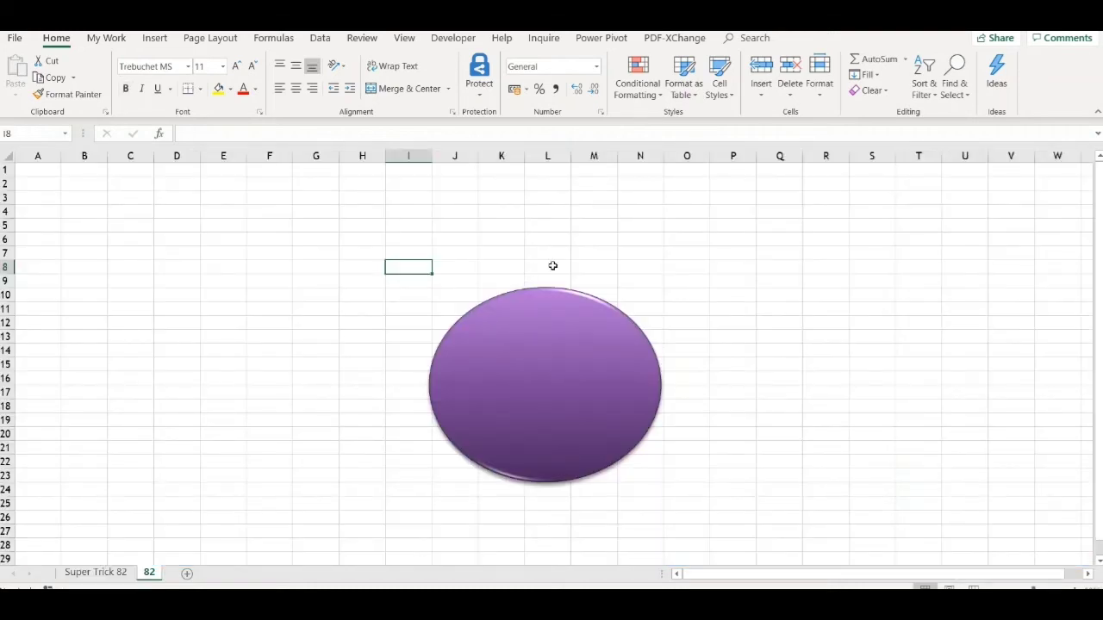
{"action": "left_click", "coordinate": [721, 366]}
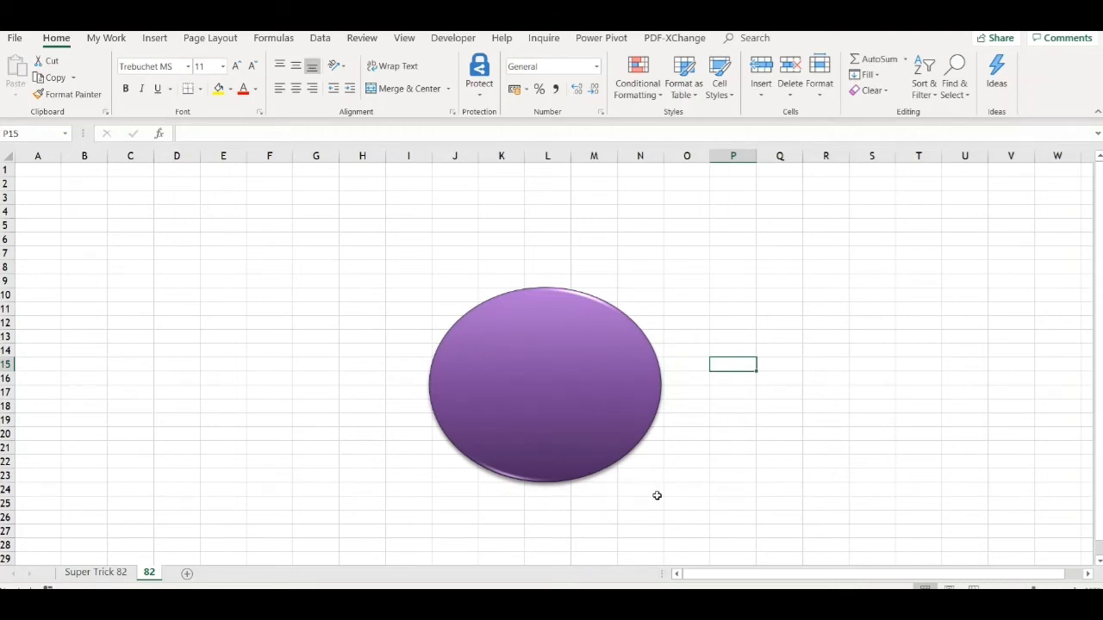
{"action": "left_click", "coordinate": [686, 476], "text": "ctrl"}
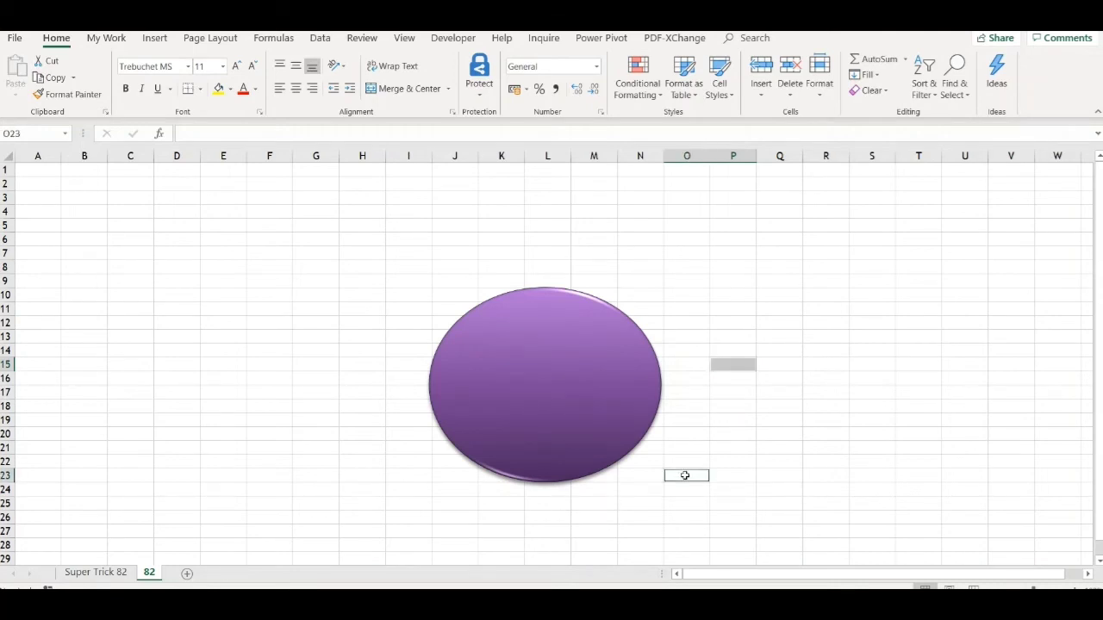
{"action": "left_click", "coordinate": [538, 514], "text": "ctrl"}
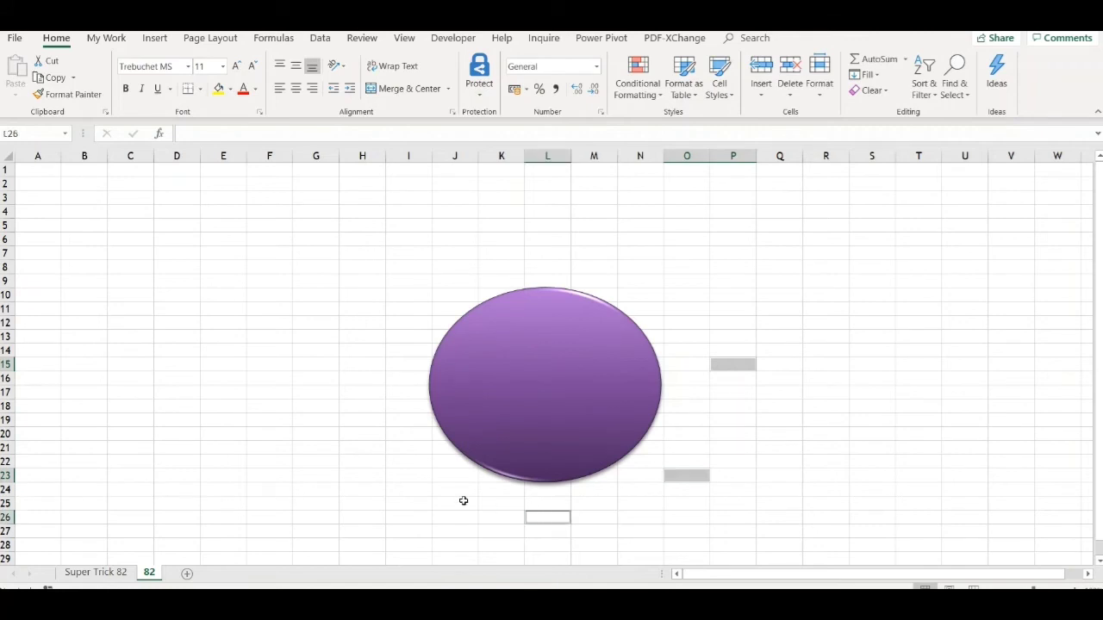
{"action": "left_click", "coordinate": [400, 476], "text": "ctrl"}
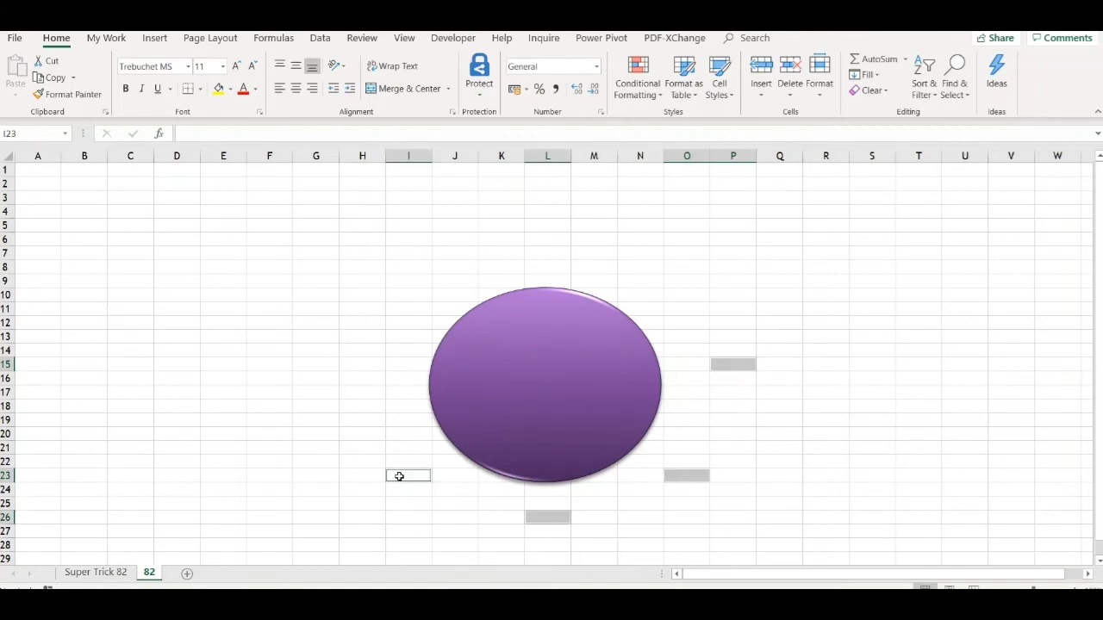
{"action": "left_click", "coordinate": [366, 366], "text": "ctrl"}
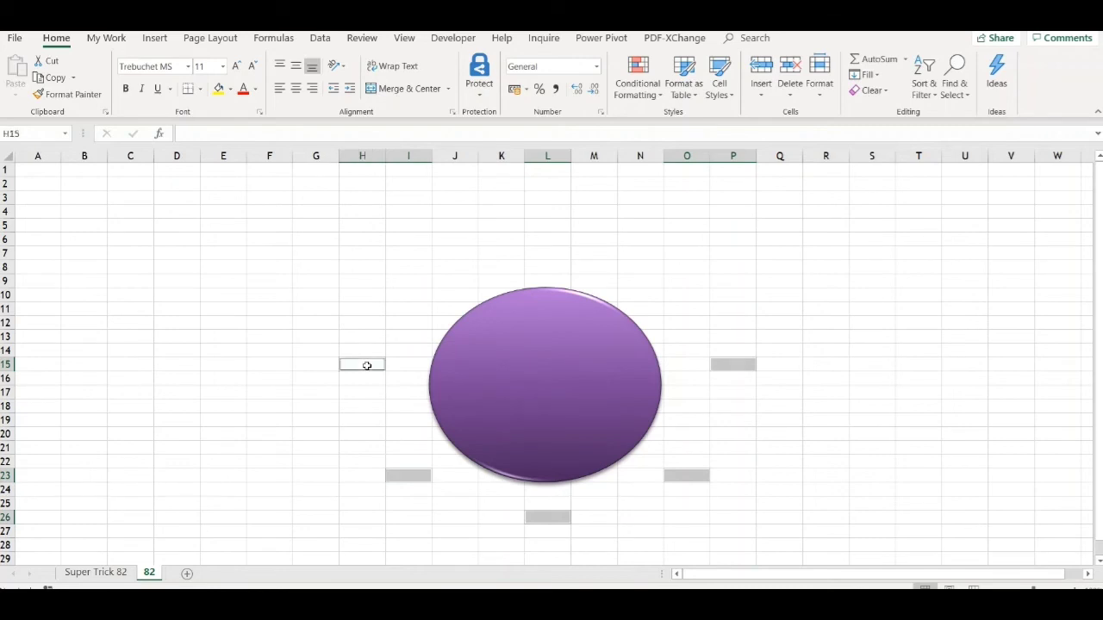
{"action": "left_click", "coordinate": [401, 284], "text": "ctrl"}
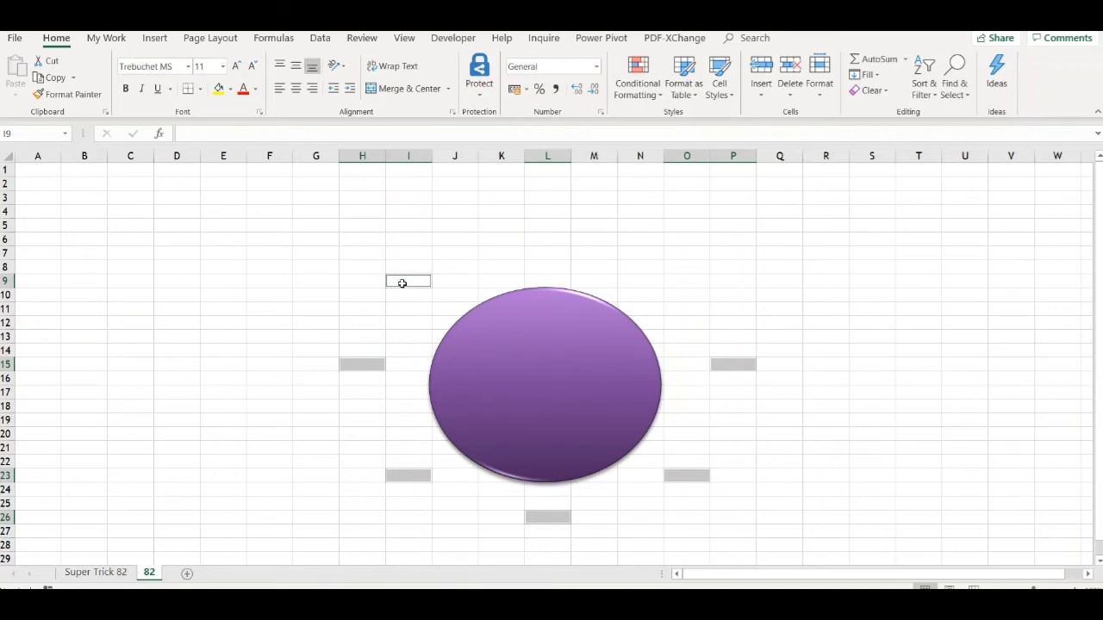
{"action": "left_click", "coordinate": [625, 280], "text": "ctrl"}
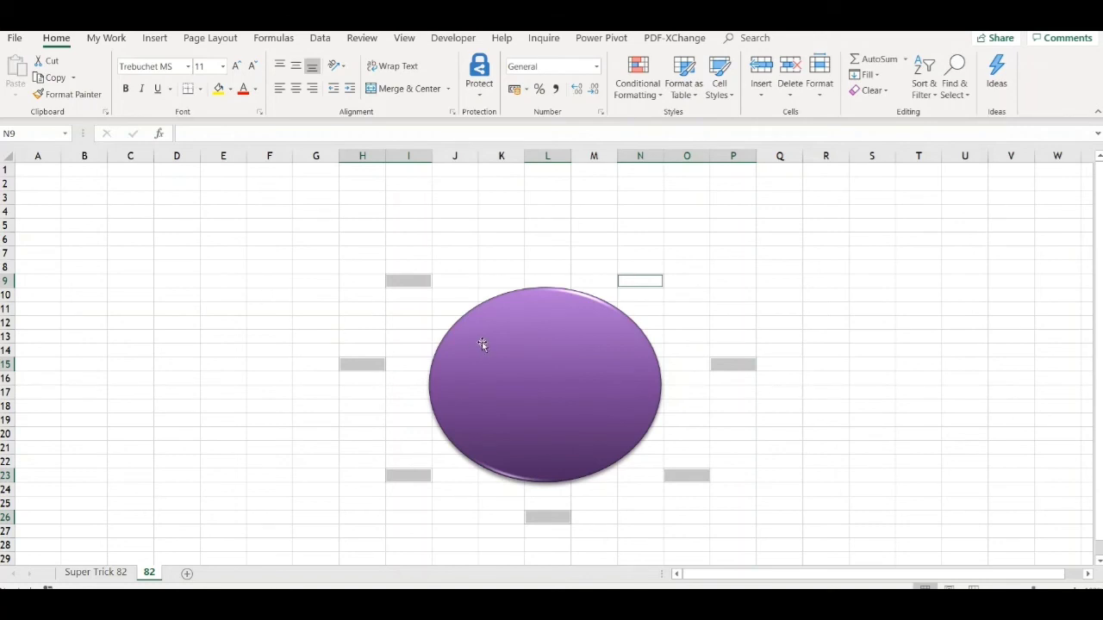
Name the selected cells around the oval ncircle
{"action": "left_click", "coordinate": [37, 132]}
{"action": "type", "text": "ncircle"}
{"action": "key", "text": "Escape"}
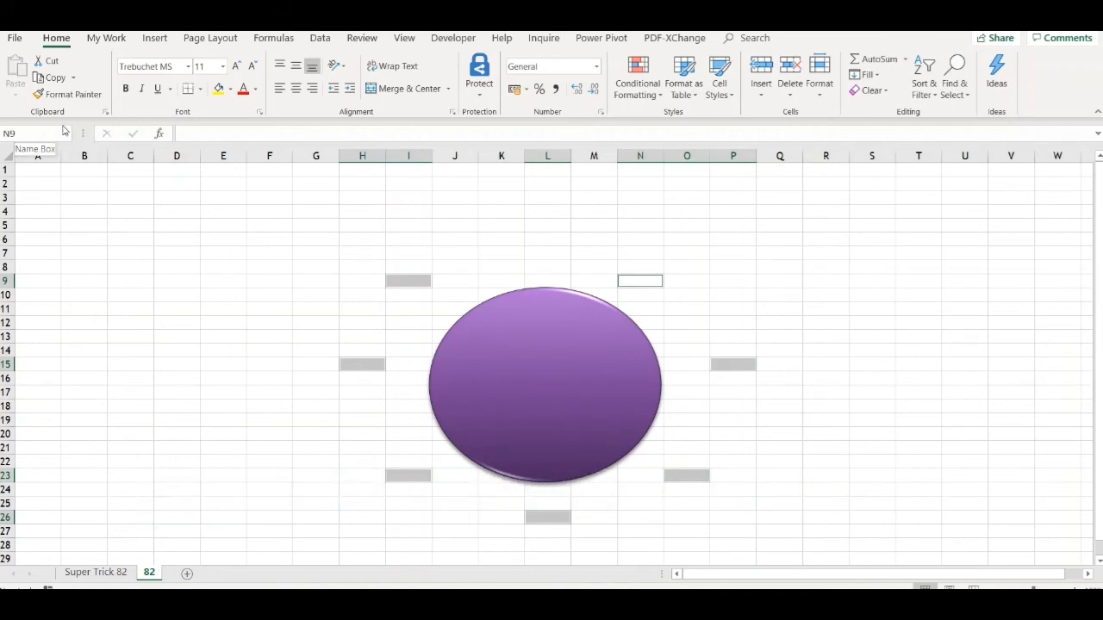
Drop the multiple selection by selecting U11, and reselect the cells through the named range ncircle
{"action": "left_click", "coordinate": [954, 308]}
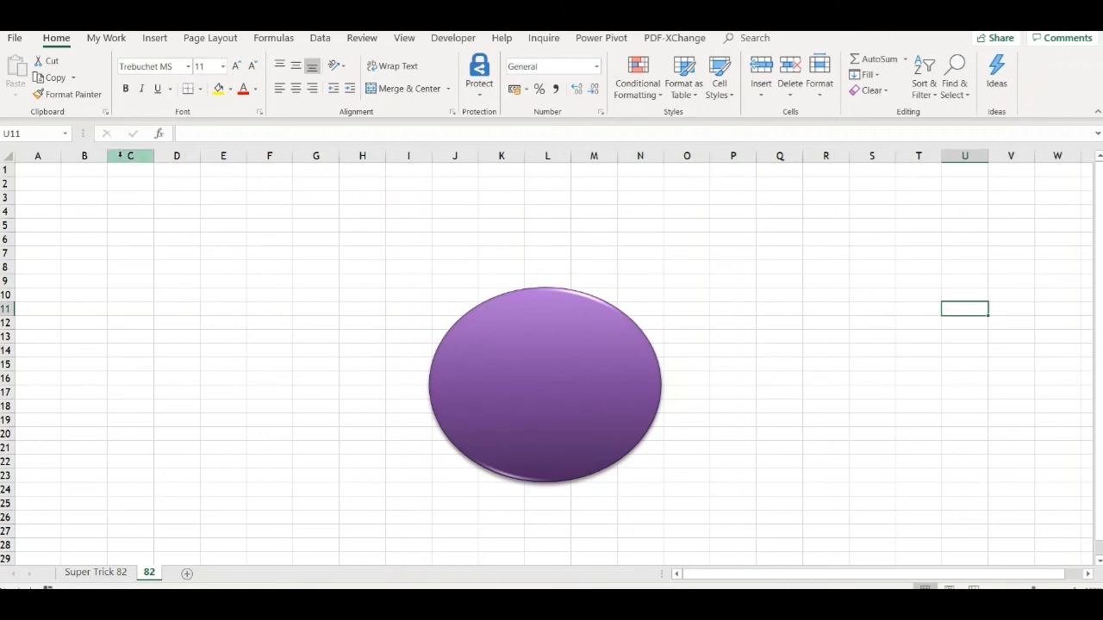
{"action": "left_click", "coordinate": [66, 133]}
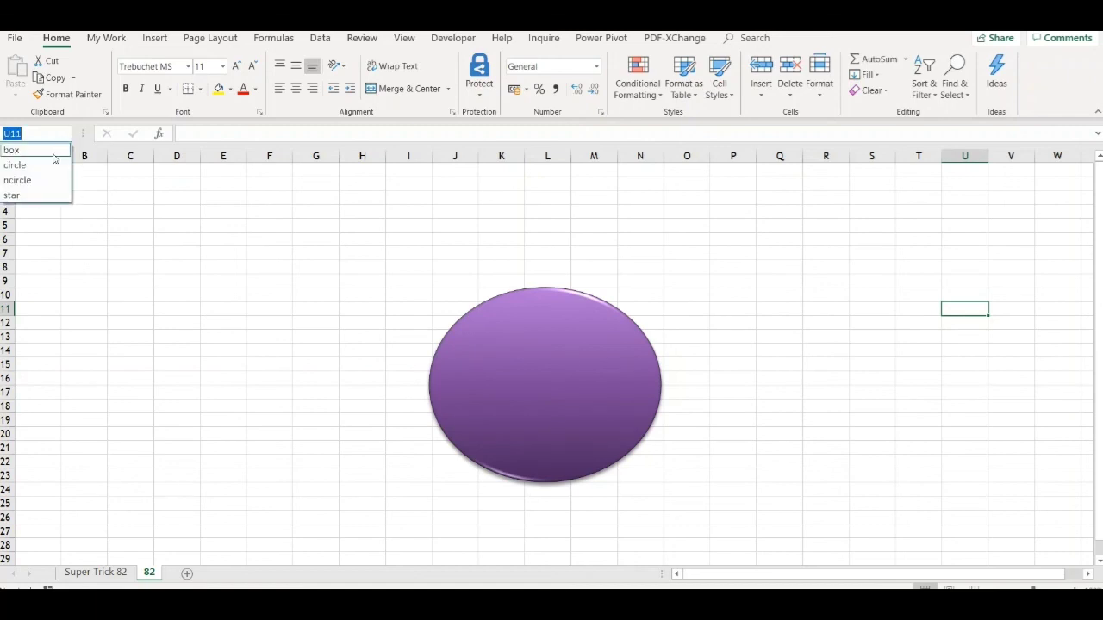
{"action": "left_click", "coordinate": [43, 182]}
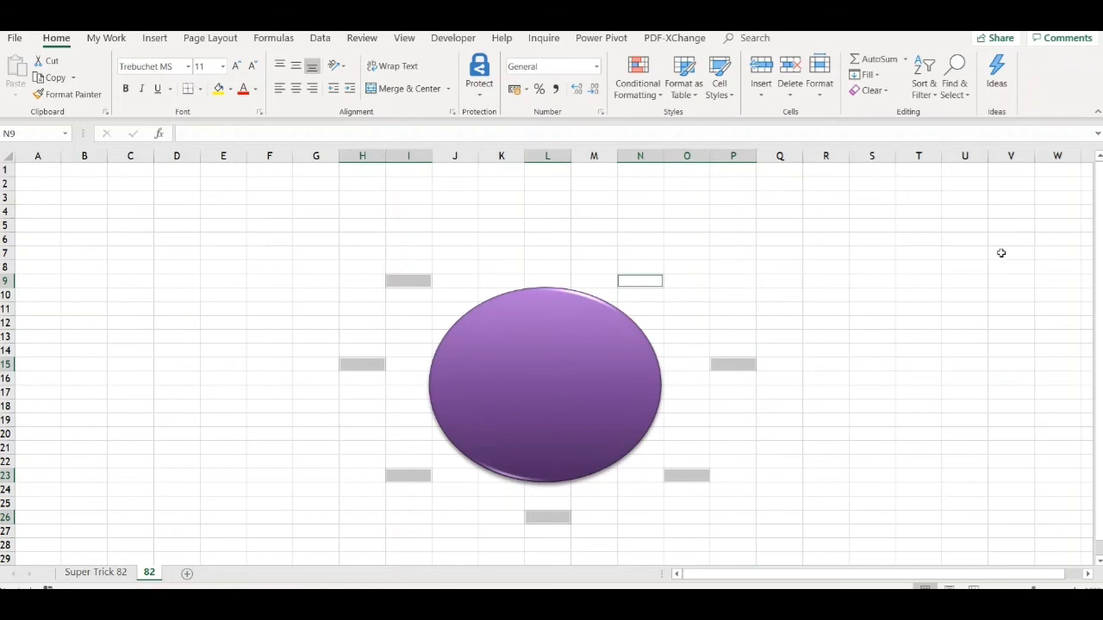
Enter popopipipijkkkk in N9, asadljj in P15 and asdadadad in O23 within the ncircle range
{"action": "type", "text": "popopipipi"}
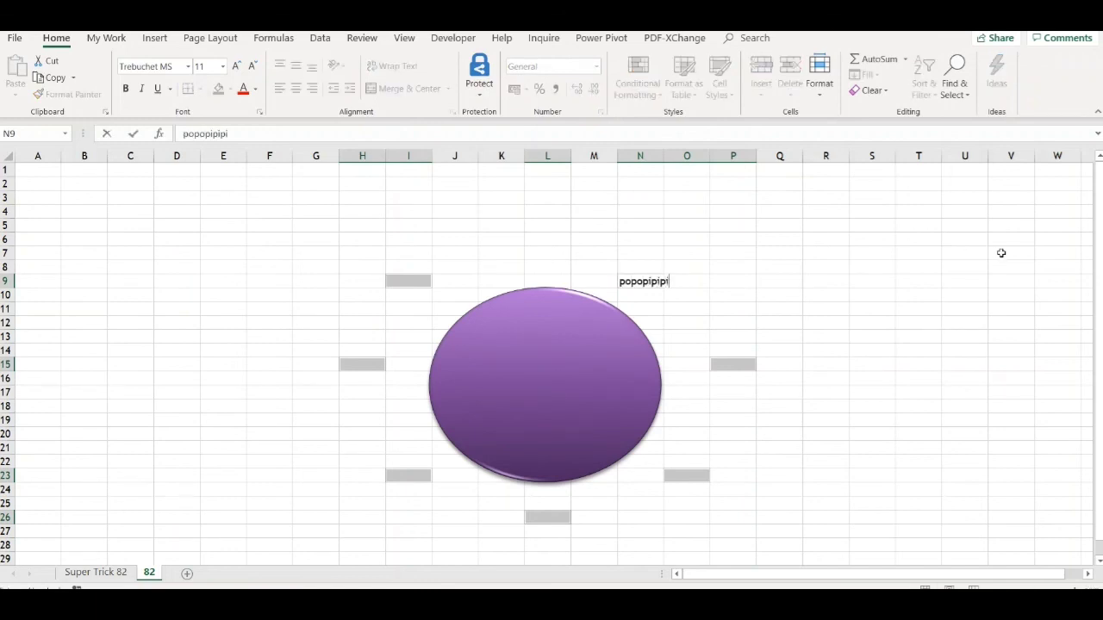
{"action": "type", "text": "jkkkk"}
{"action": "key", "text": "Return"}
{"action": "type", "text": "asadljj"}
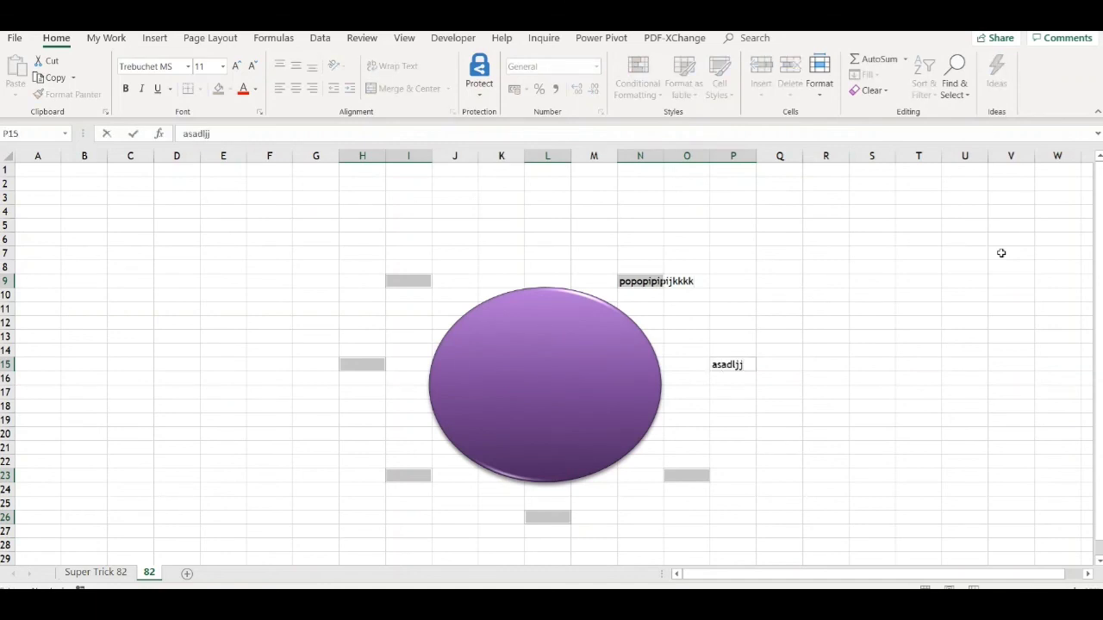
{"action": "key", "text": "Return"}
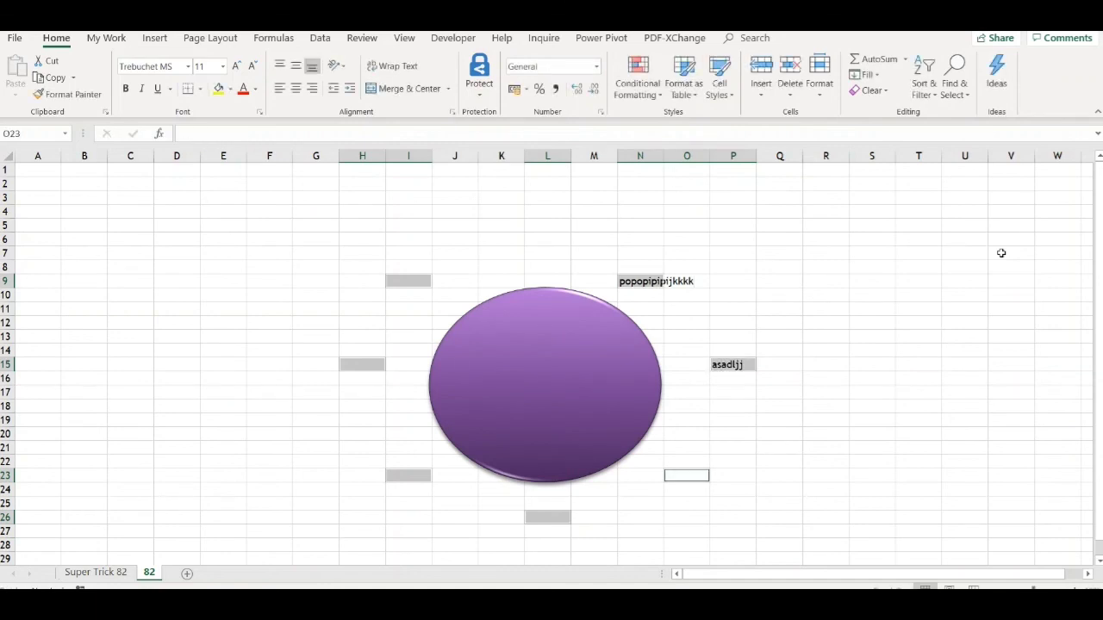
{"action": "type", "text": "asdadadad"}
{"action": "key", "text": "Return"}
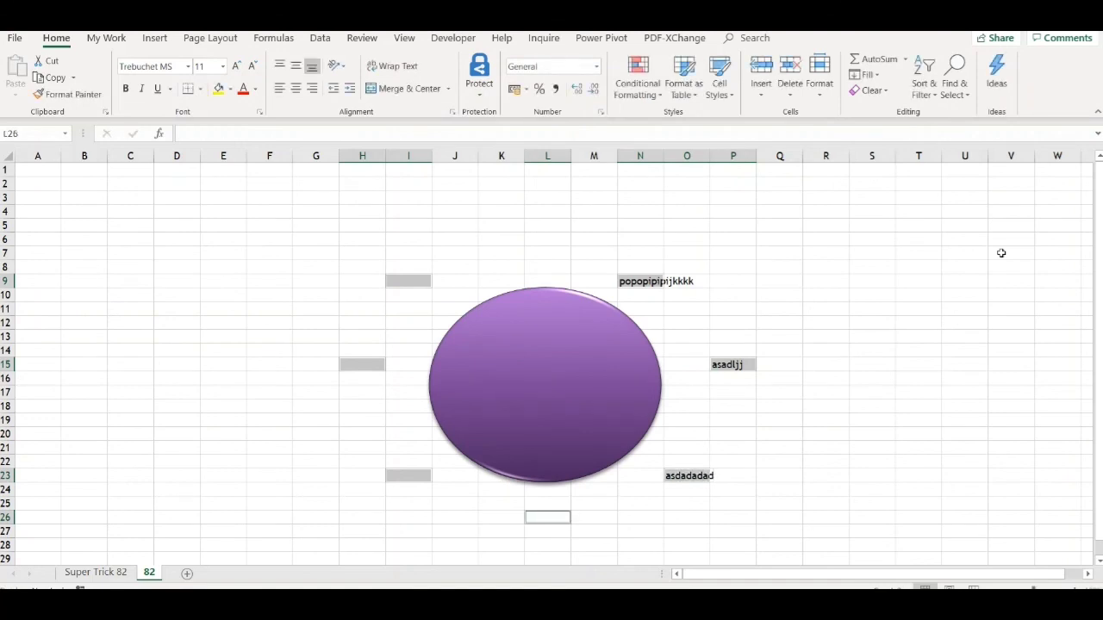
Fill the remaining ncircle cells with d in L26, e in I23, f in H15 and g in I9
{"action": "type", "text": "d"}
{"action": "key", "text": "Return"}
{"action": "type", "text": "e"}
{"action": "key", "text": "Return"}
{"action": "type", "text": "f"}
{"action": "key", "text": "Return"}
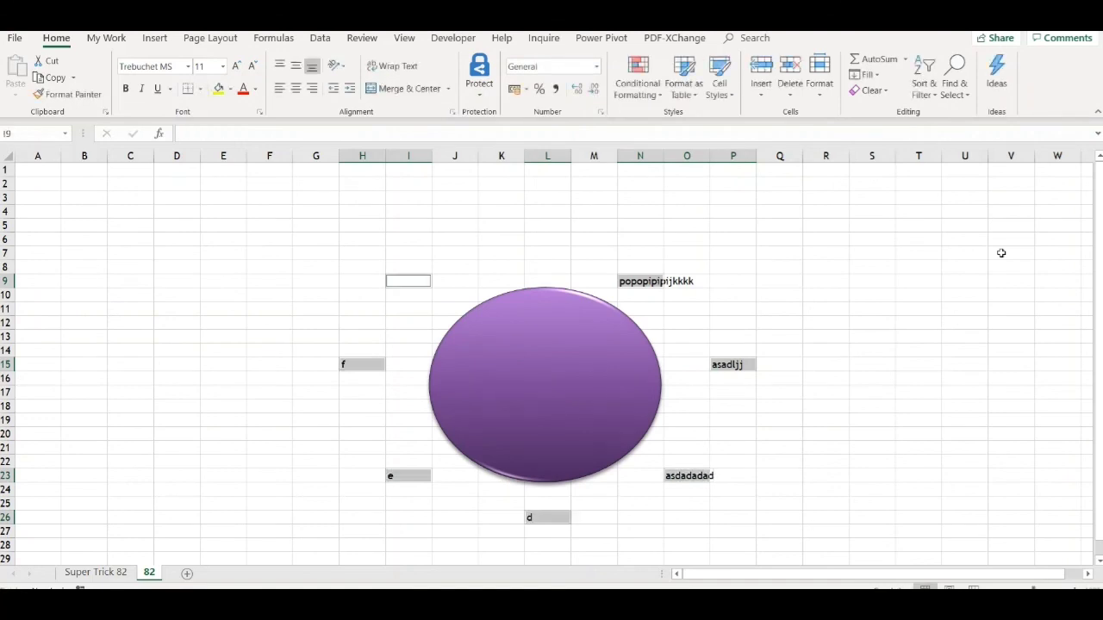
{"action": "type", "text": "g"}
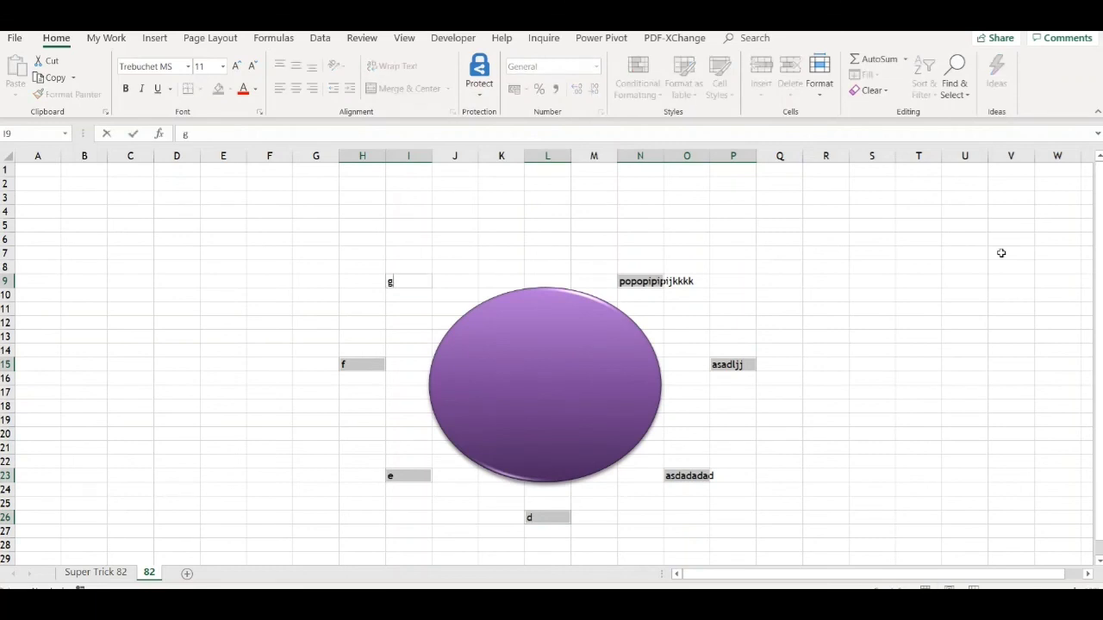
{"action": "key", "text": "Return"}
Cycle the active cell repeatedly through the filled ncircle range, ending on I9
{"action": "key", "text": "Return"}
{"action": "key", "text": "Return"}
{"action": "key", "text": "Return"}
{"action": "key", "text": "Return"}
{"action": "key", "text": "Return"}
{"action": "key", "text": "Return"}
{"action": "key", "text": "Return"}
{"action": "key", "text": "Return"}
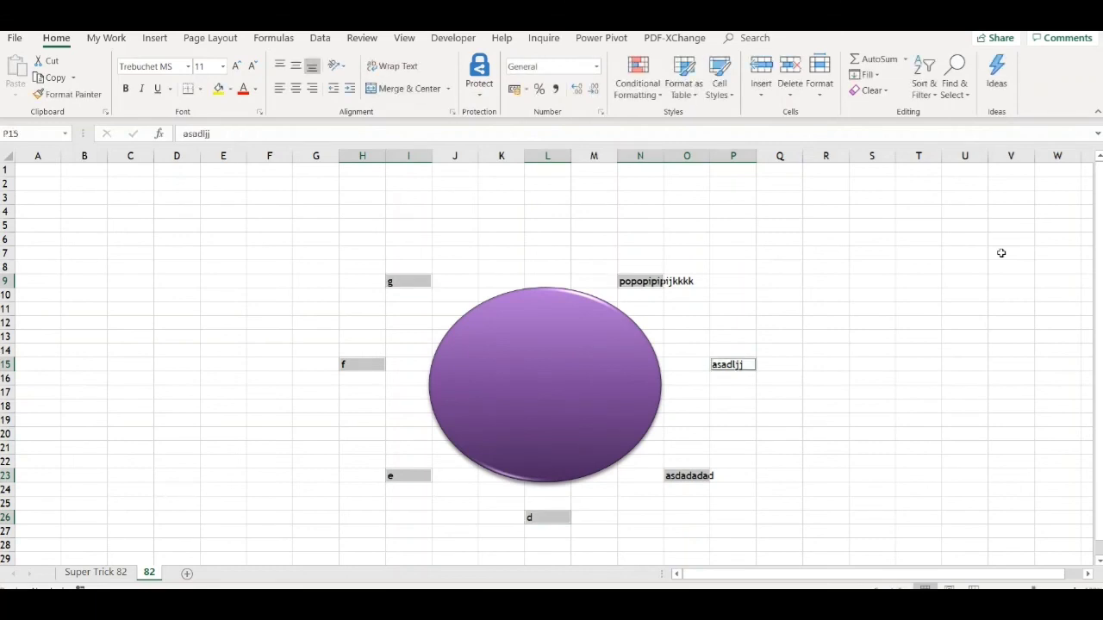
{"action": "key", "text": "Return"}
{"action": "key", "text": "Return"}
{"action": "key", "text": "Return"}
{"action": "key", "text": "Return"}
{"action": "key", "text": "Return"}
{"action": "key", "text": "Return"}
{"action": "key", "text": "Return"}
{"action": "key", "text": "Return"}
{"action": "key", "text": "Return"}
{"action": "key", "text": "Return"}
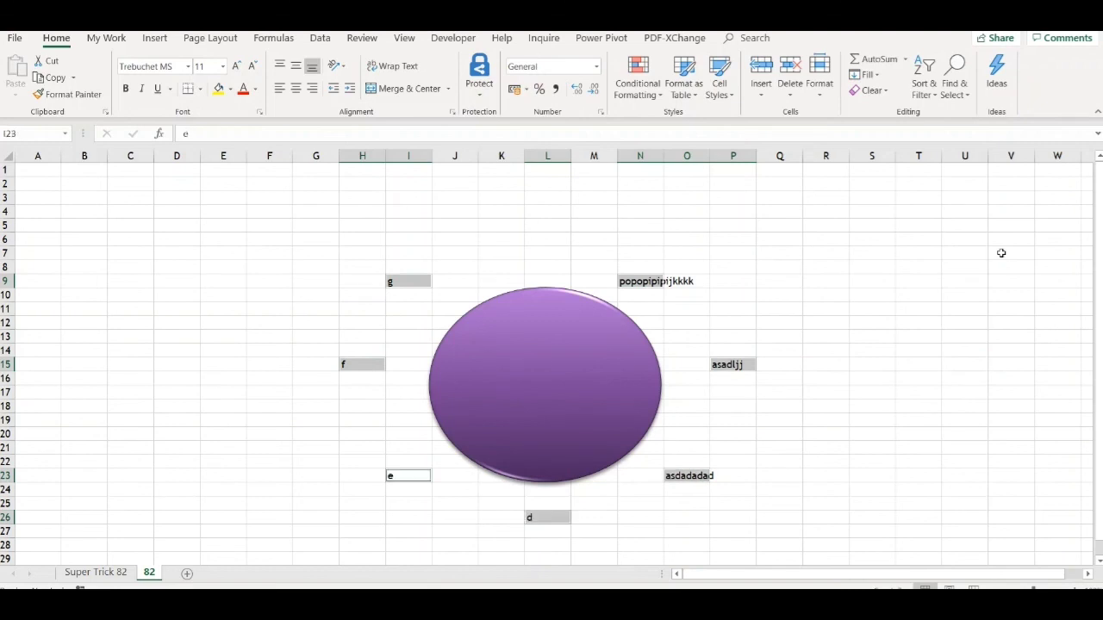
{"action": "key", "text": "Return"}
{"action": "key", "text": "Return"}
{"action": "key", "text": "Return"}
{"action": "key", "text": "Return"}
{"action": "key", "text": "Return"}
{"action": "key", "text": "Return"}
{"action": "key", "text": "Return"}
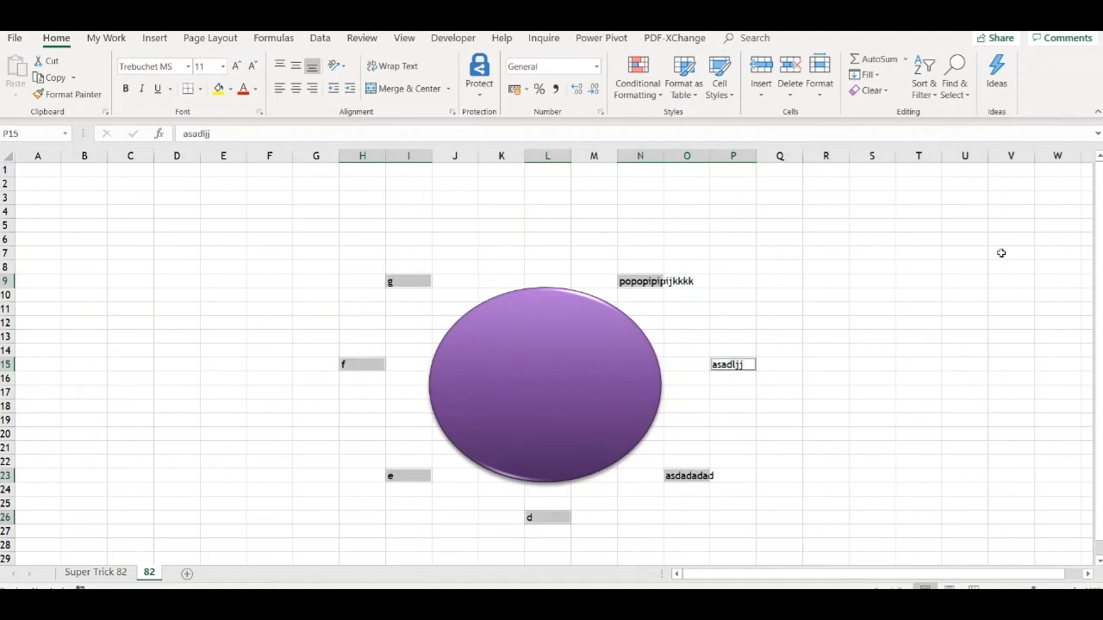
{"action": "key", "text": "Return"}
{"action": "key", "text": "Return"}
{"action": "key", "text": "Return"}
{"action": "key", "text": "Return"}
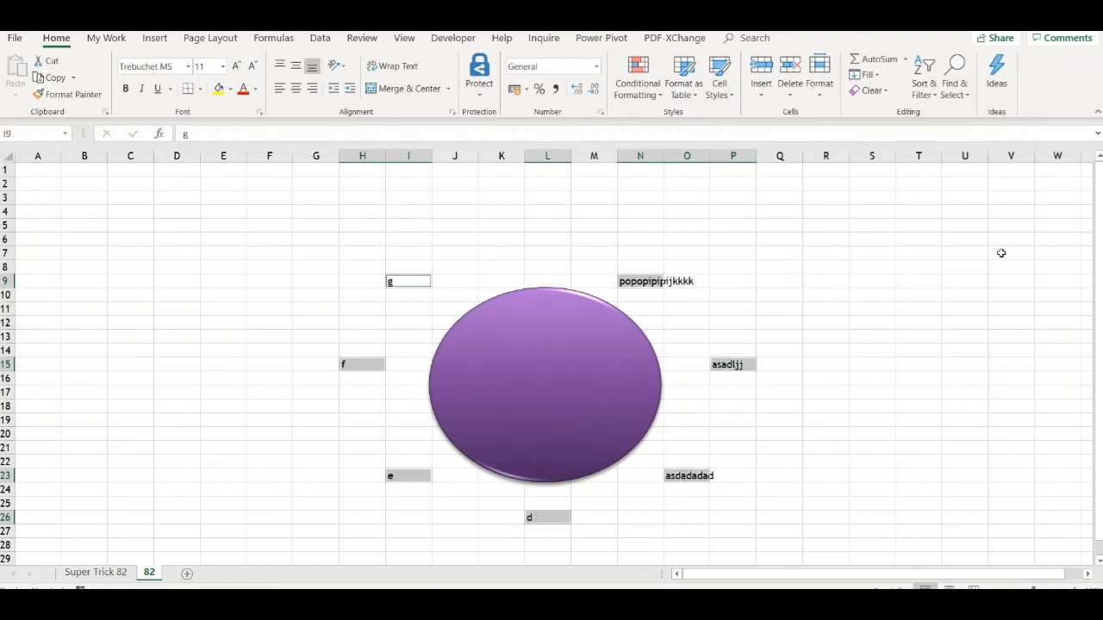